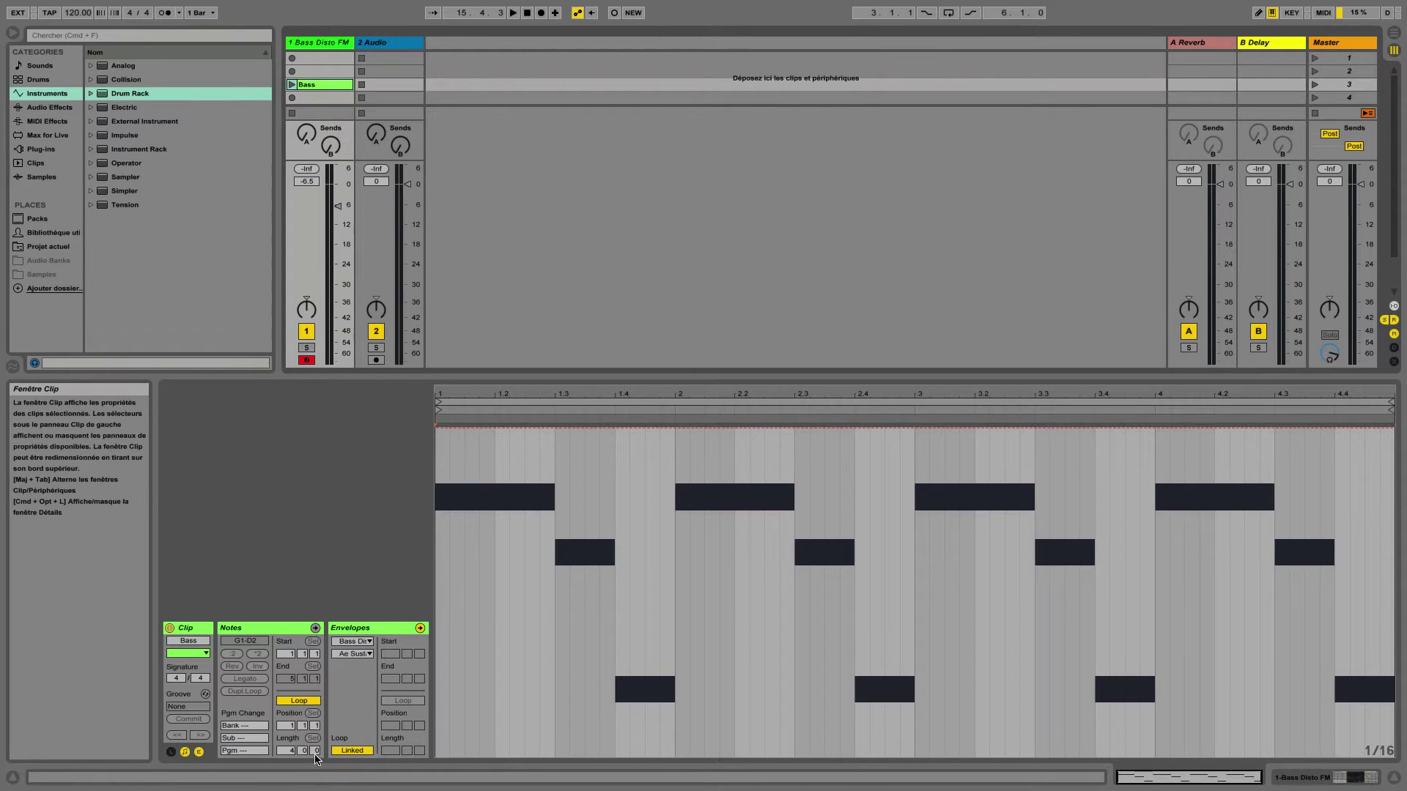
Play the Bass clip to listen to it and stop its playback.
left_click(291, 85)
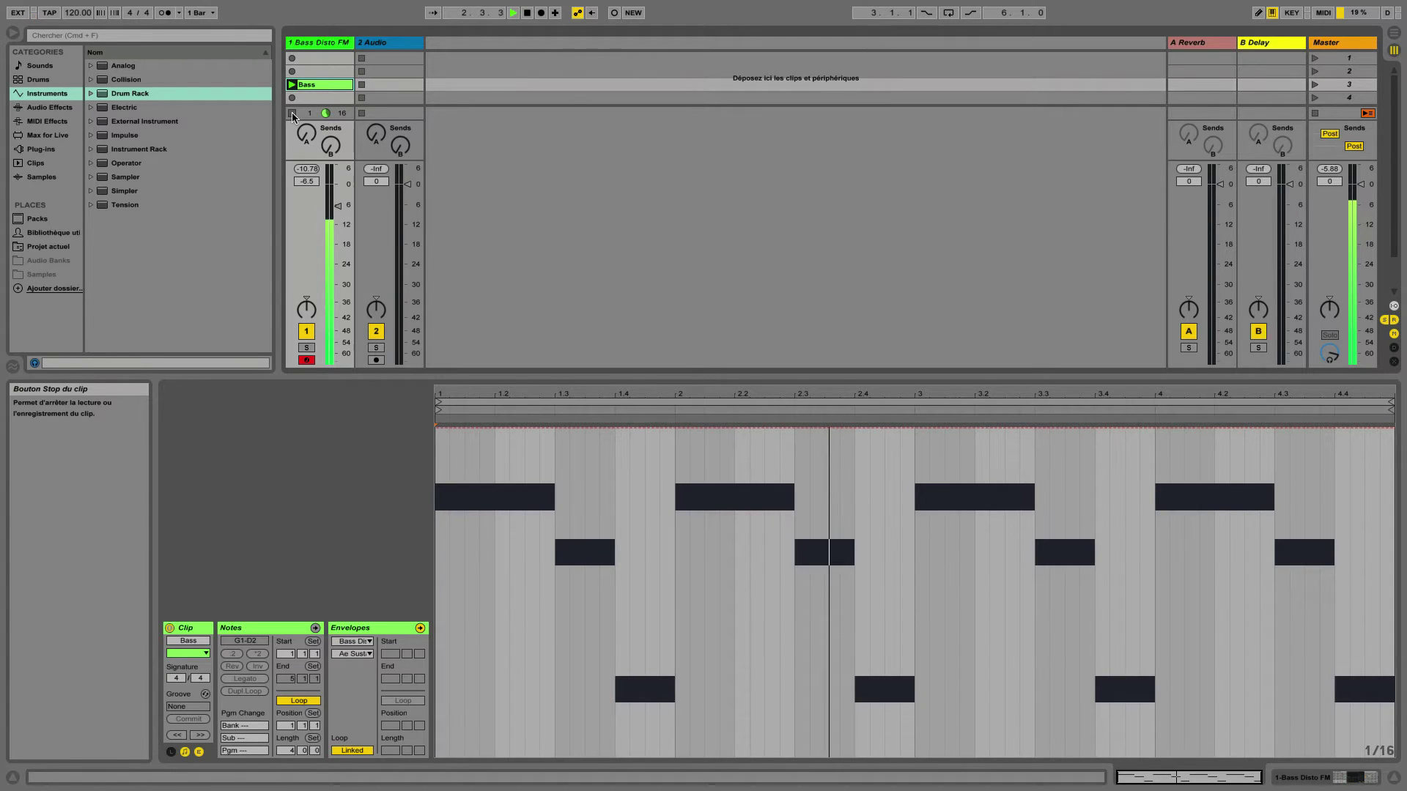
left_click(291, 114)
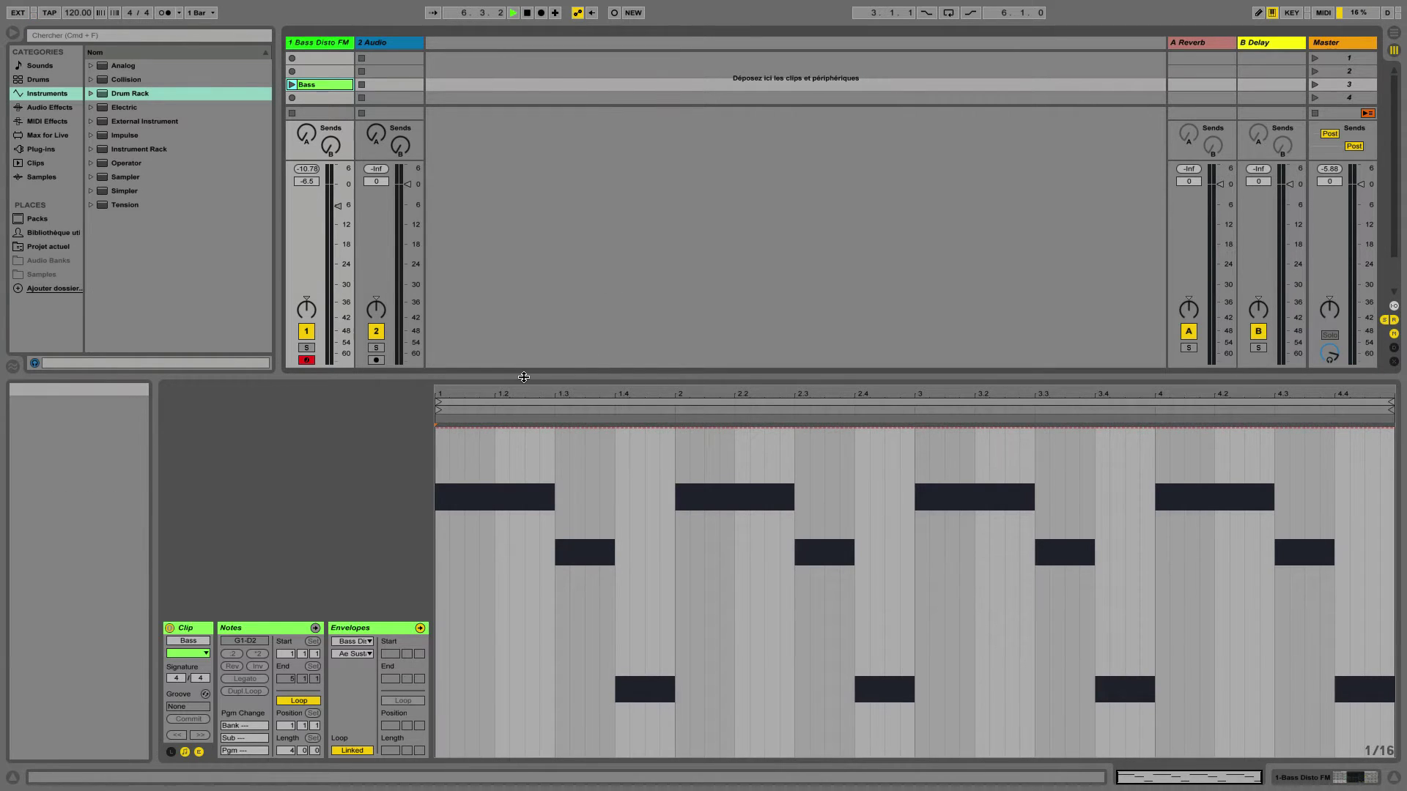
left_click(472, 445)
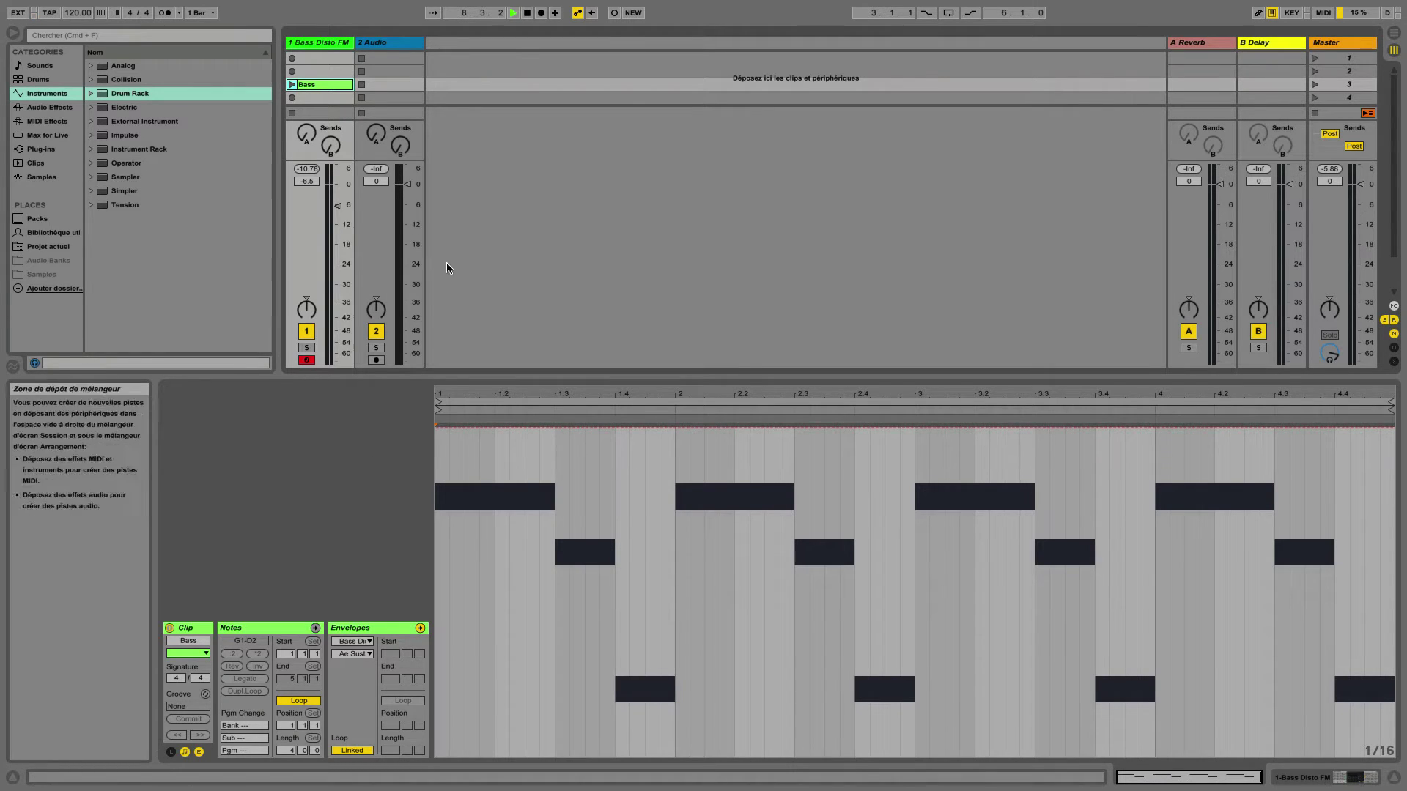
Hide and reshow the Bass clip's envelope settings, view the Bass Disto FM device and return to the clip's envelope view.
left_click(195, 753)
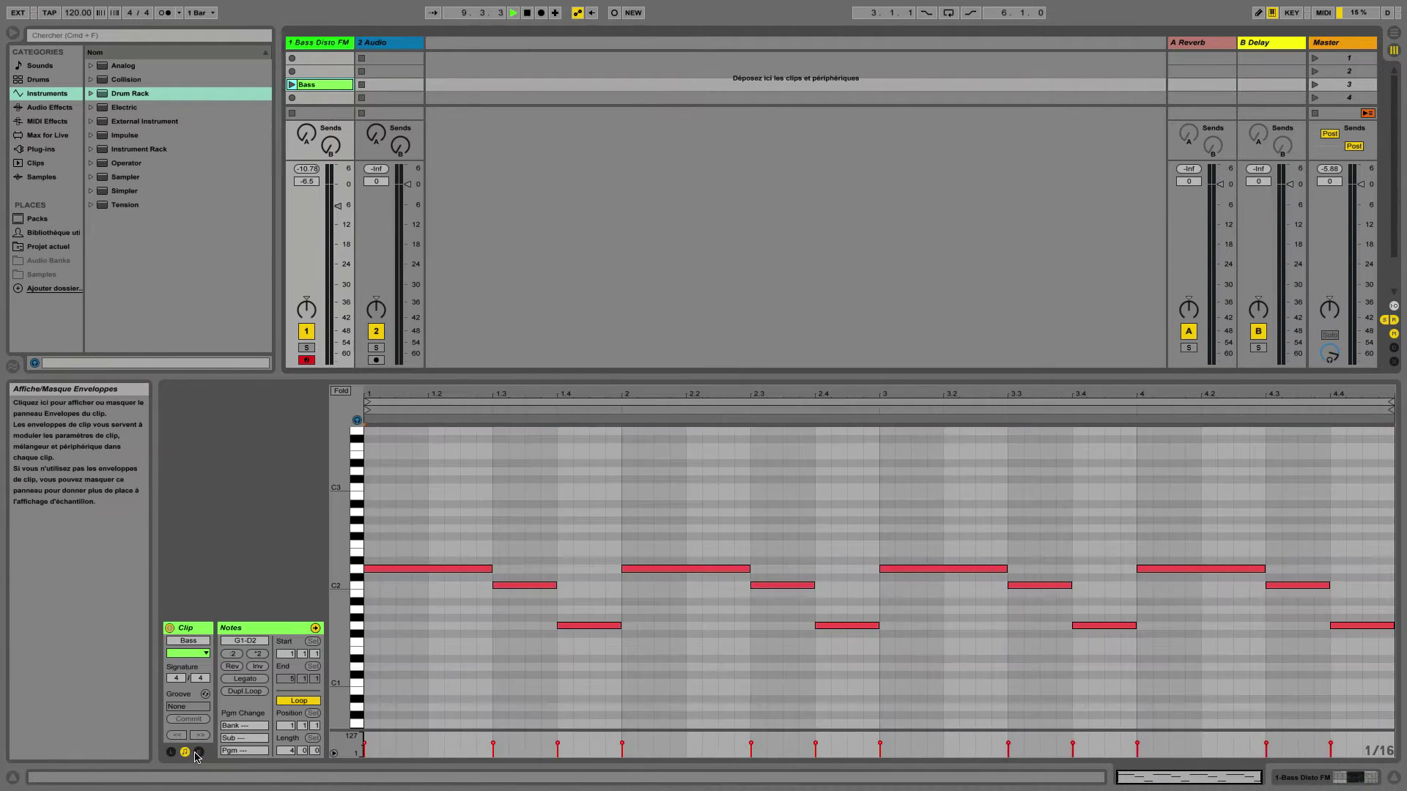
left_click(195, 753)
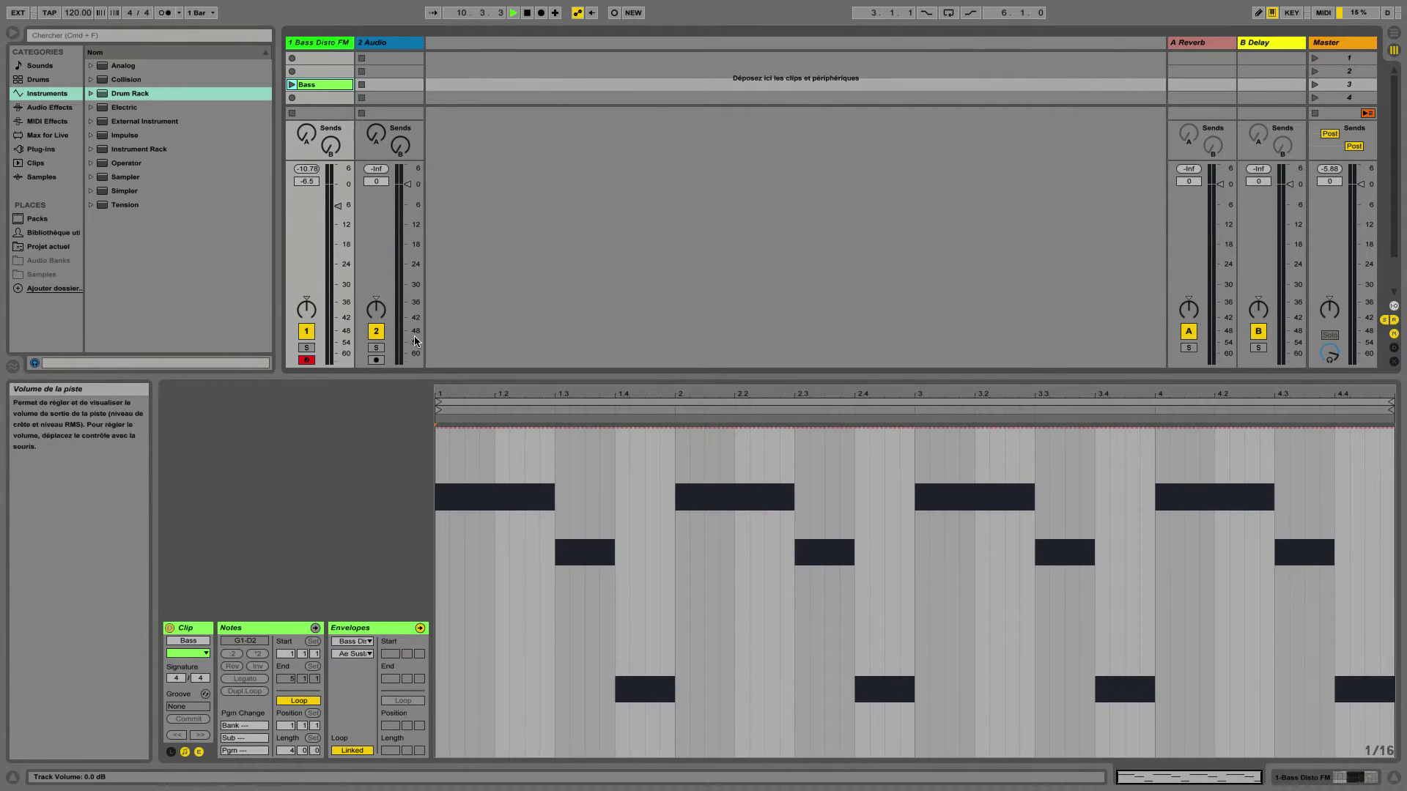
double_click(322, 42)
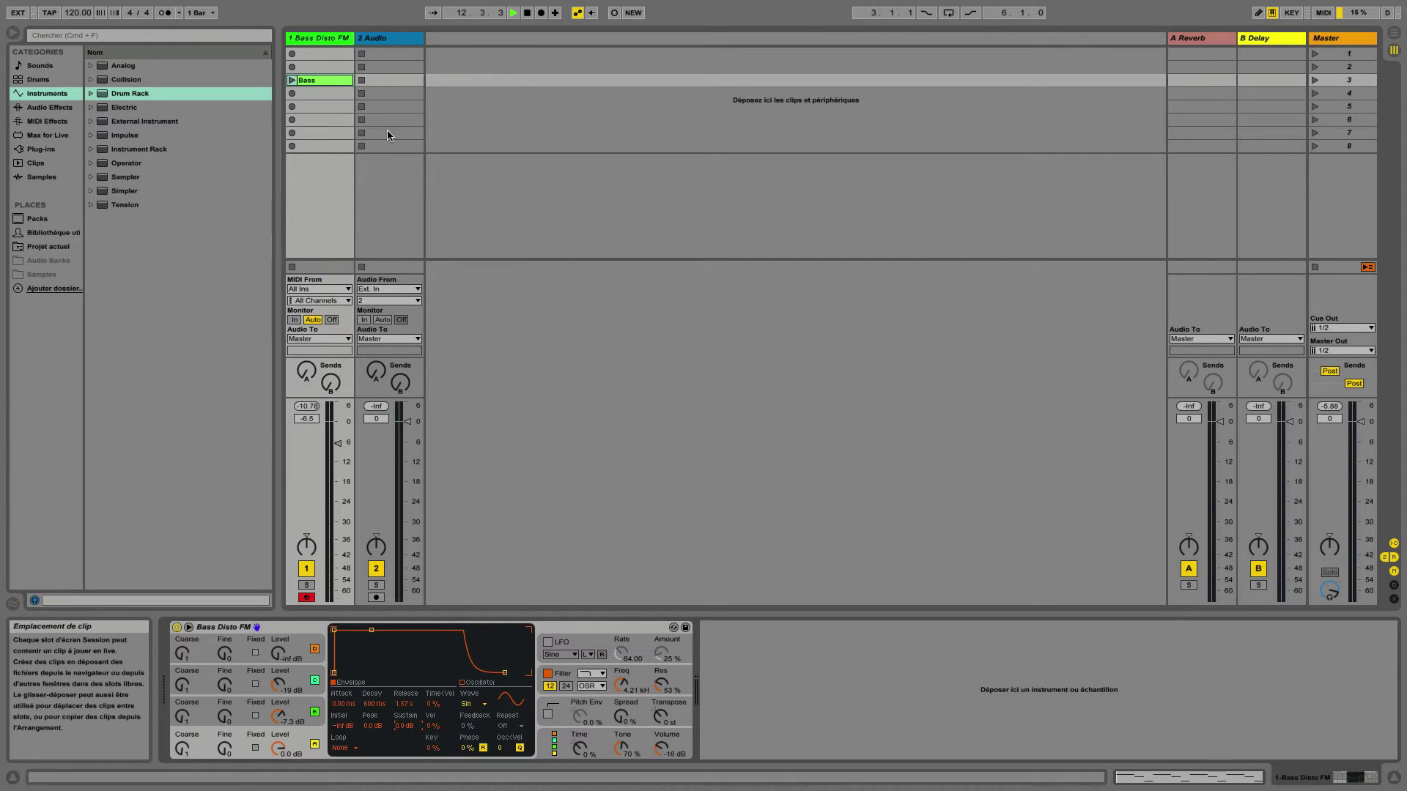
double_click(334, 81)
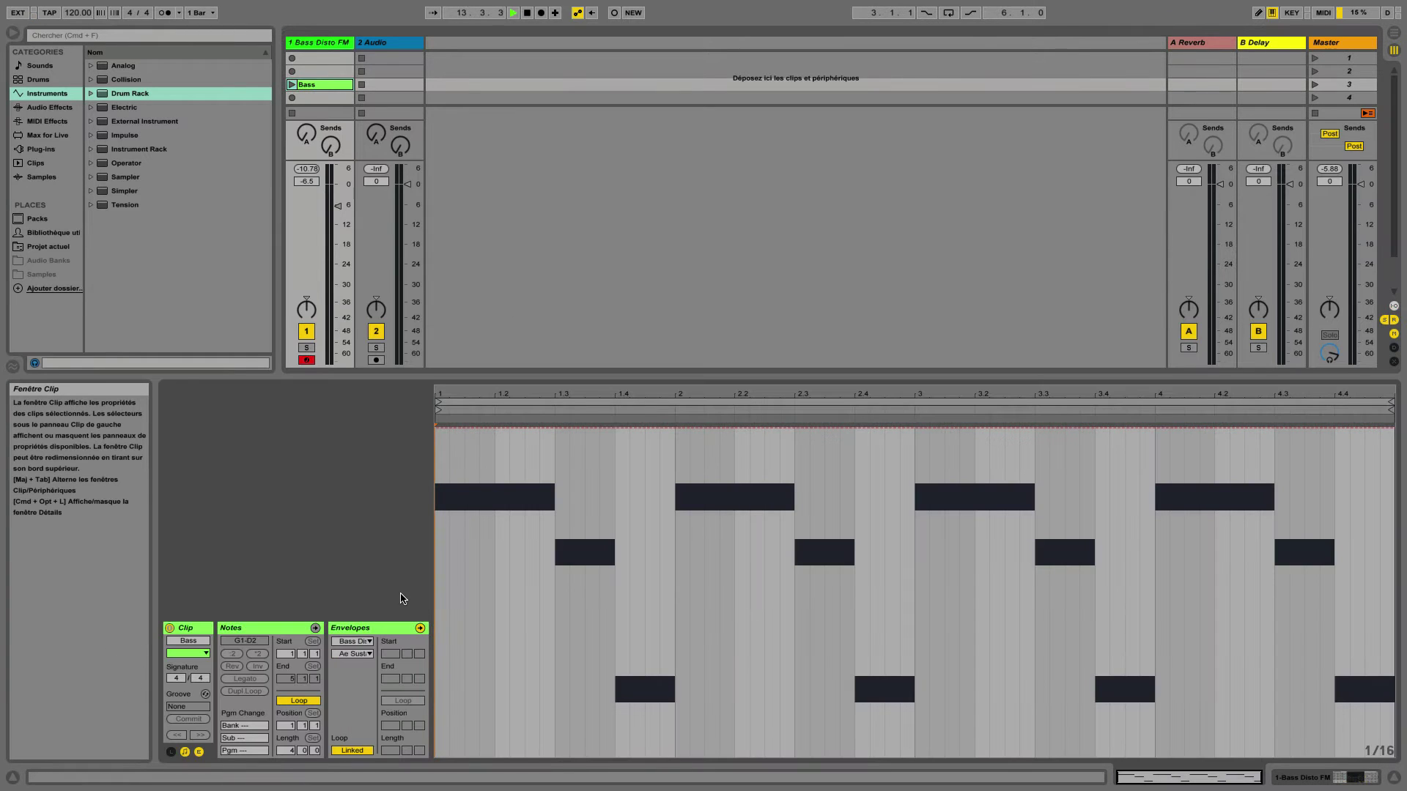
Select Osc-A Envelope Sustain as the clip's envelope parameter and draw a falling, rising and falling curve across bar 1.
left_click(361, 653)
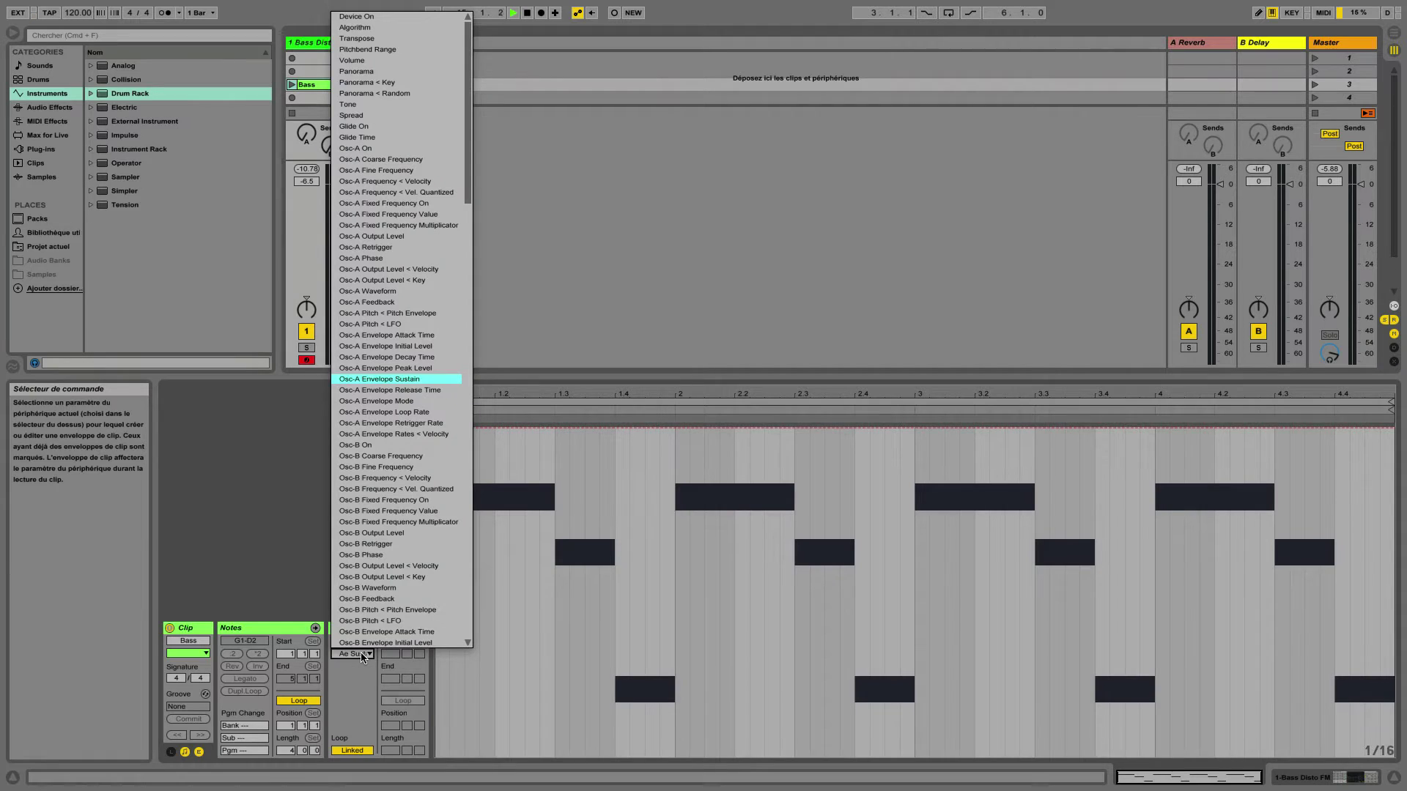
left_click(397, 378)
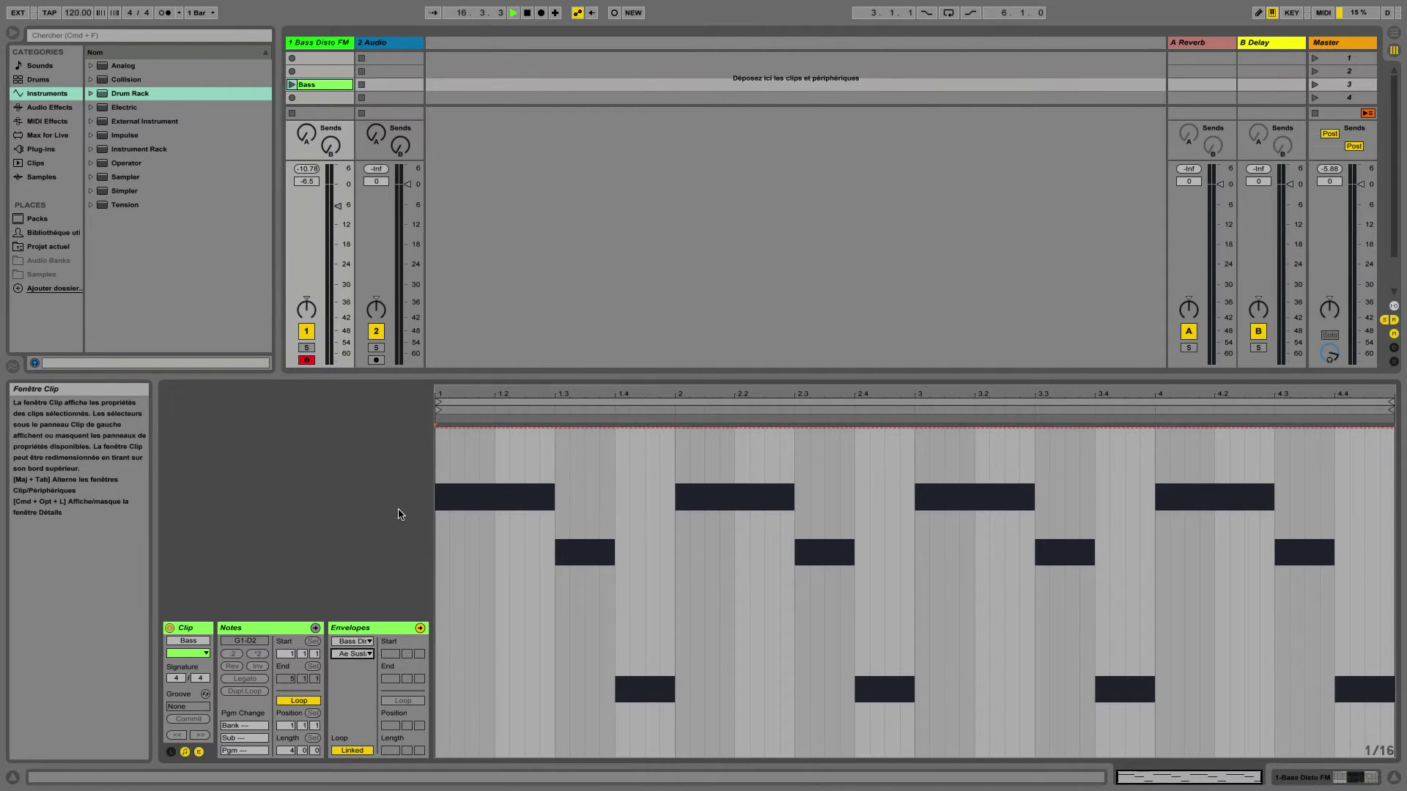
left_click(472, 427)
left_click_drag(516, 429, 639, 687)
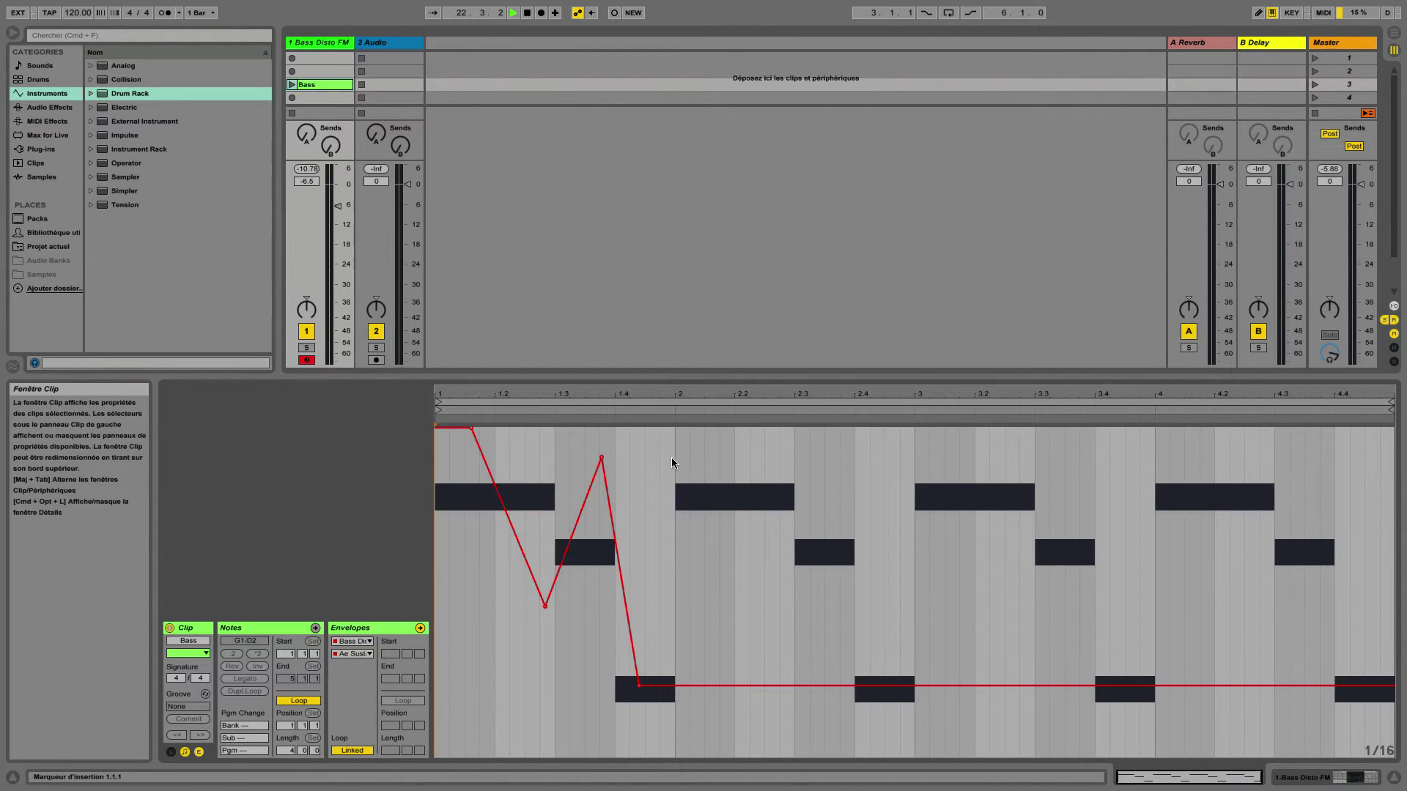
Duplicate the bar 1 section of the sustain envelope across bars 2, 3 and 4.
left_click_drag(674, 454, 441, 463)
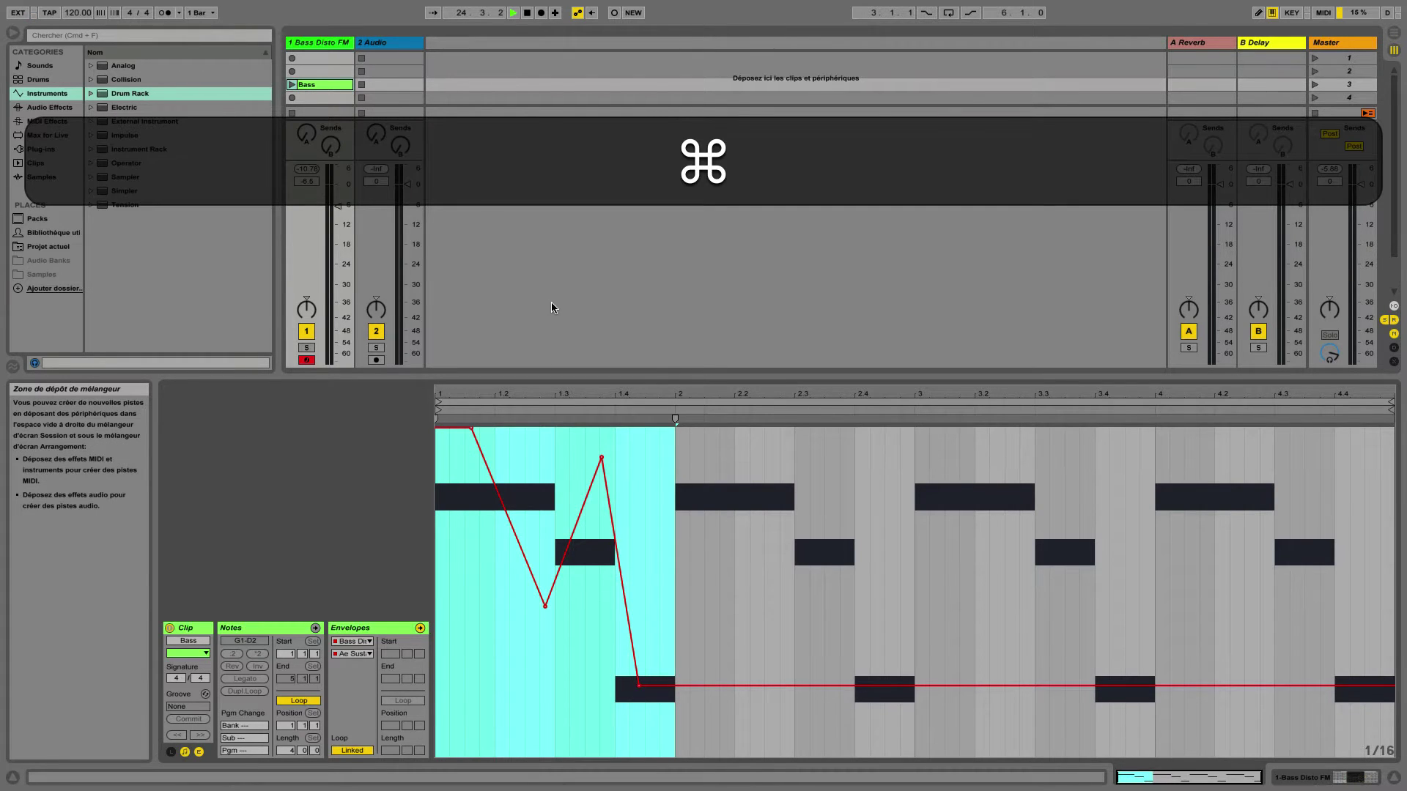
key("super+d")
key("super+d")
key("super+d")
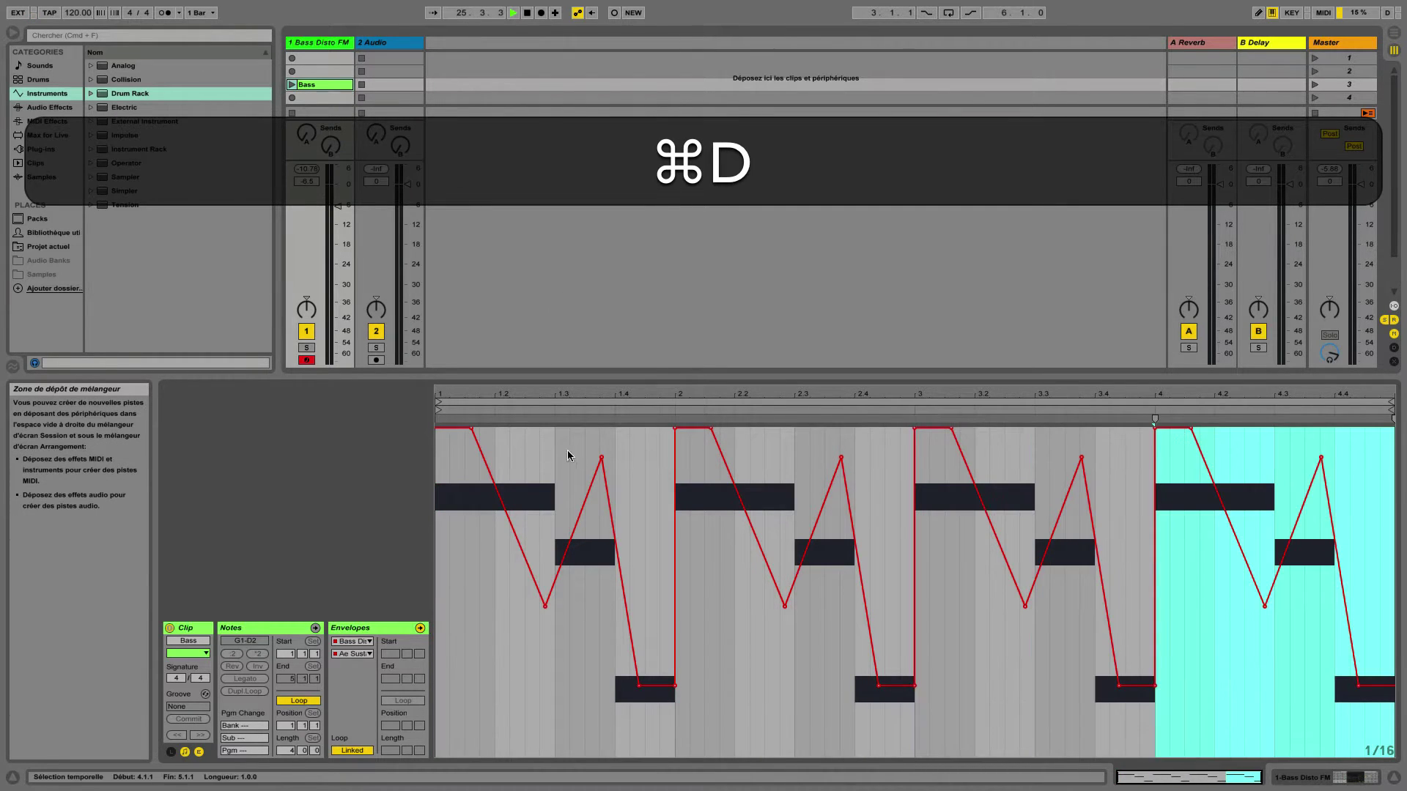
Add a dip and a peak early in bar 1 of the sustain envelope and duplicate that bar over bars 2 to 4.
left_click(437, 484)
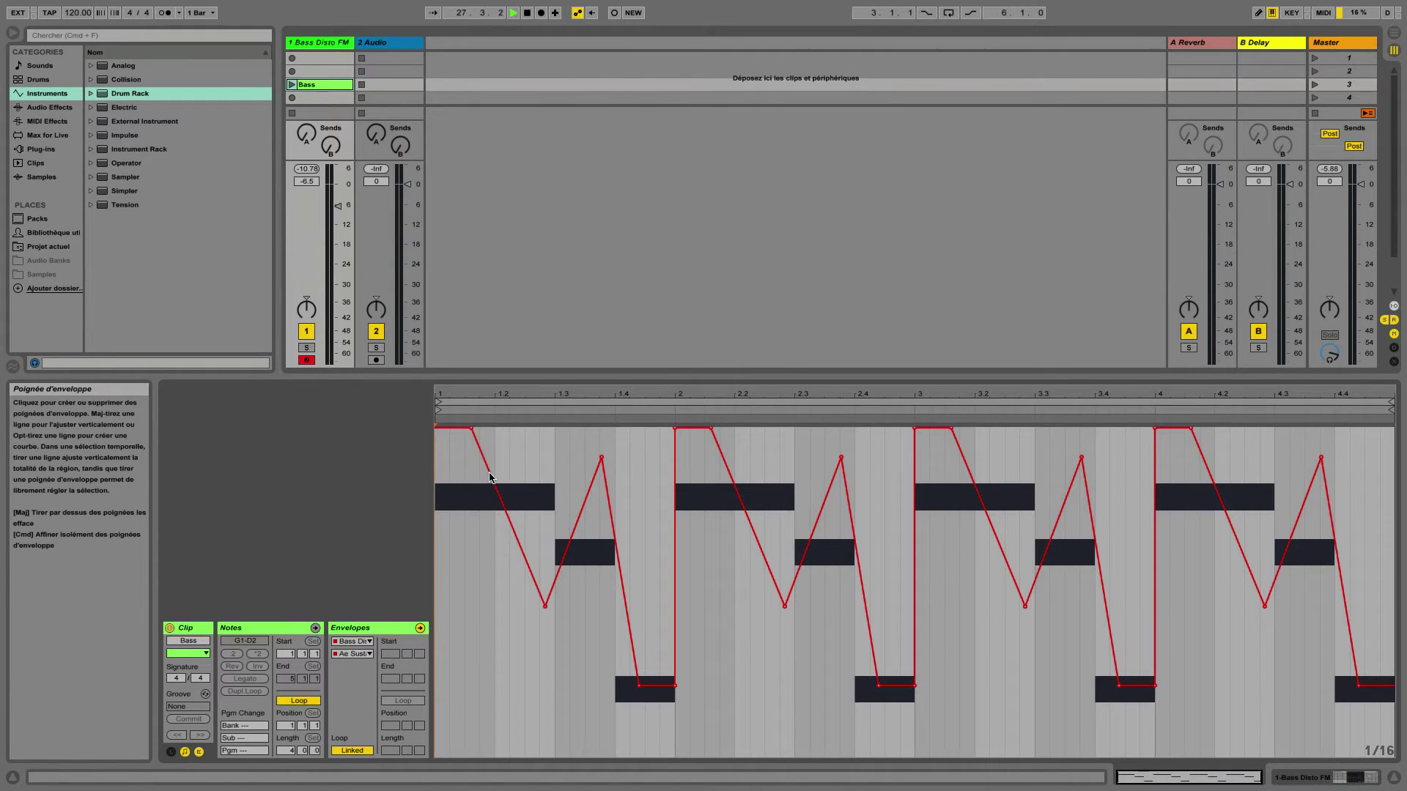
left_click_drag(499, 502, 528, 443)
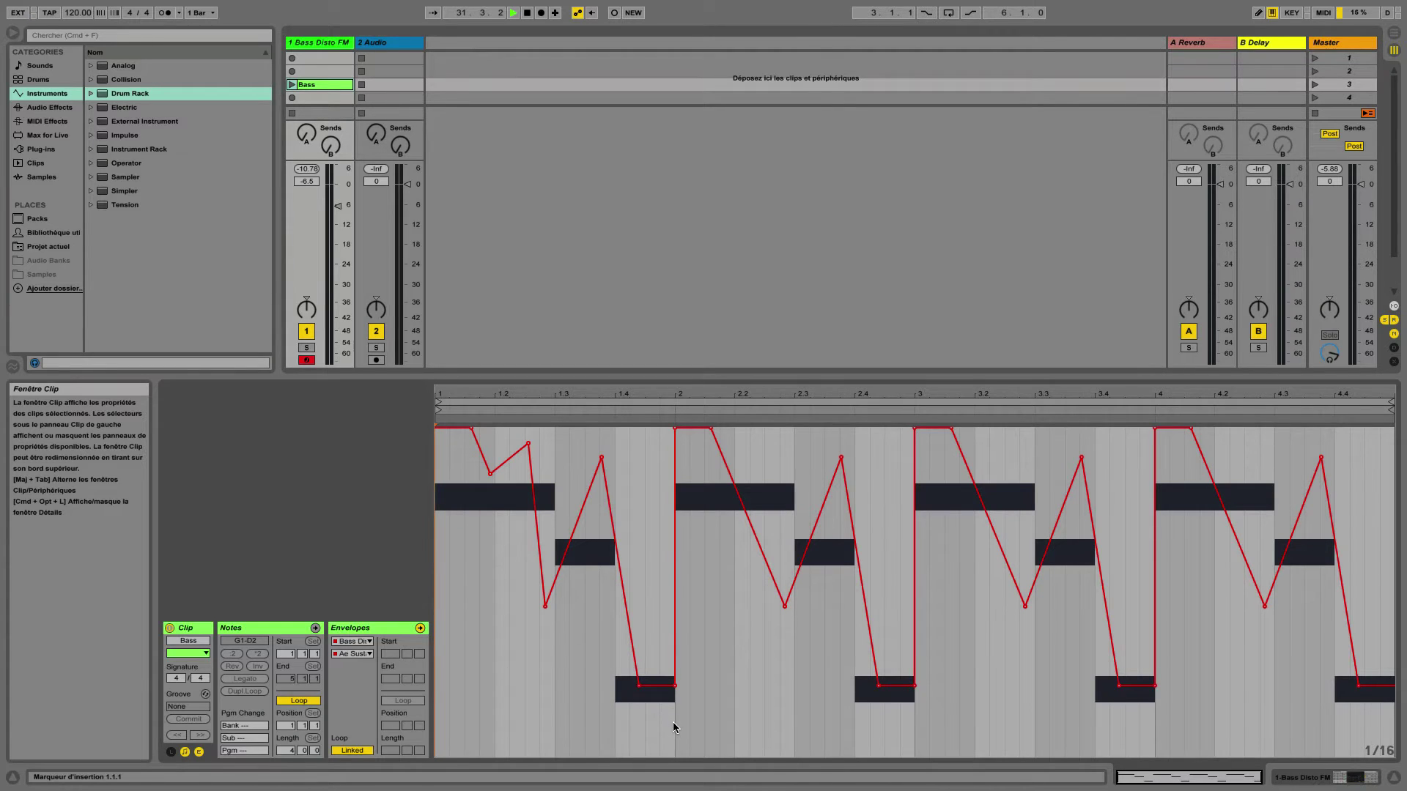
left_click_drag(675, 722, 436, 709)
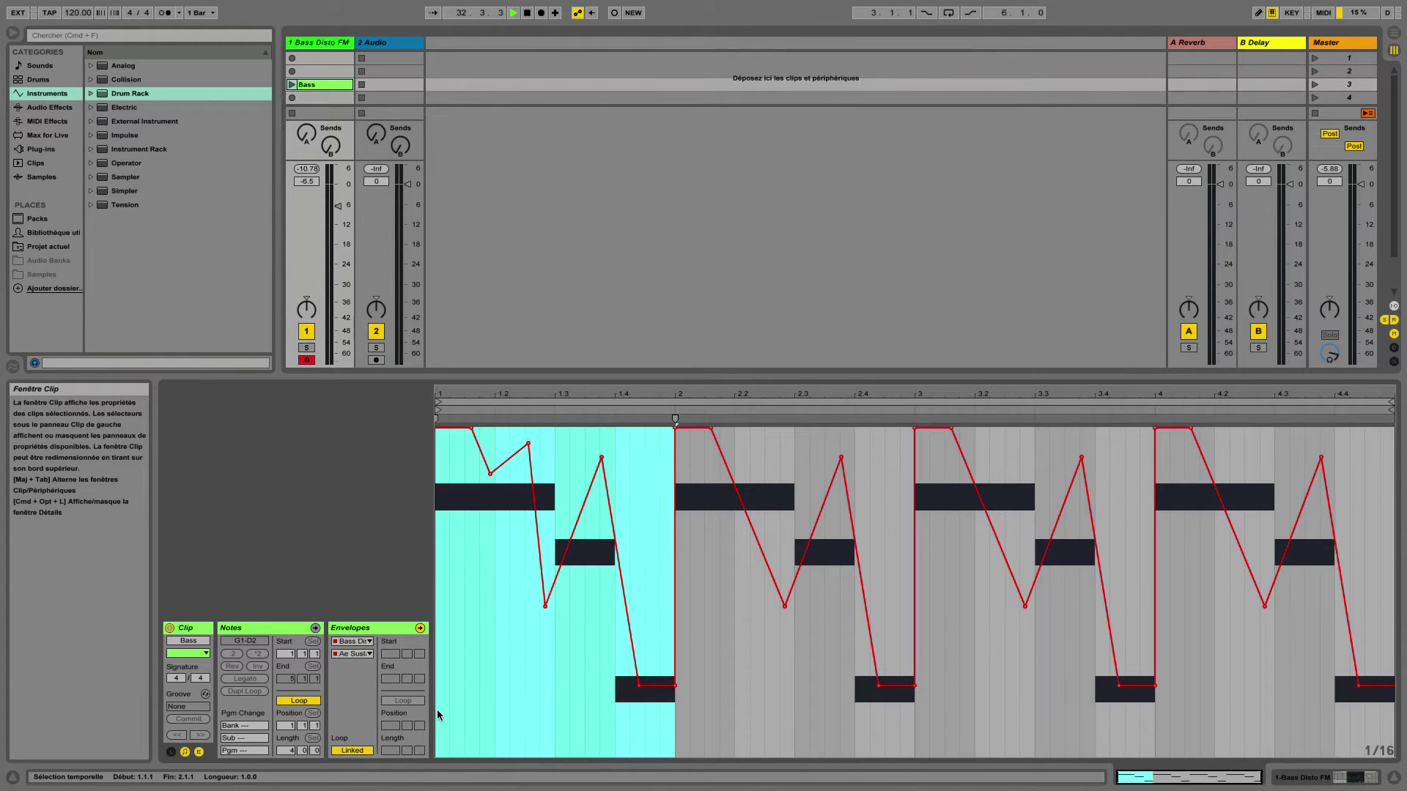
key("super+d")
key("super+d")
key("super+d")
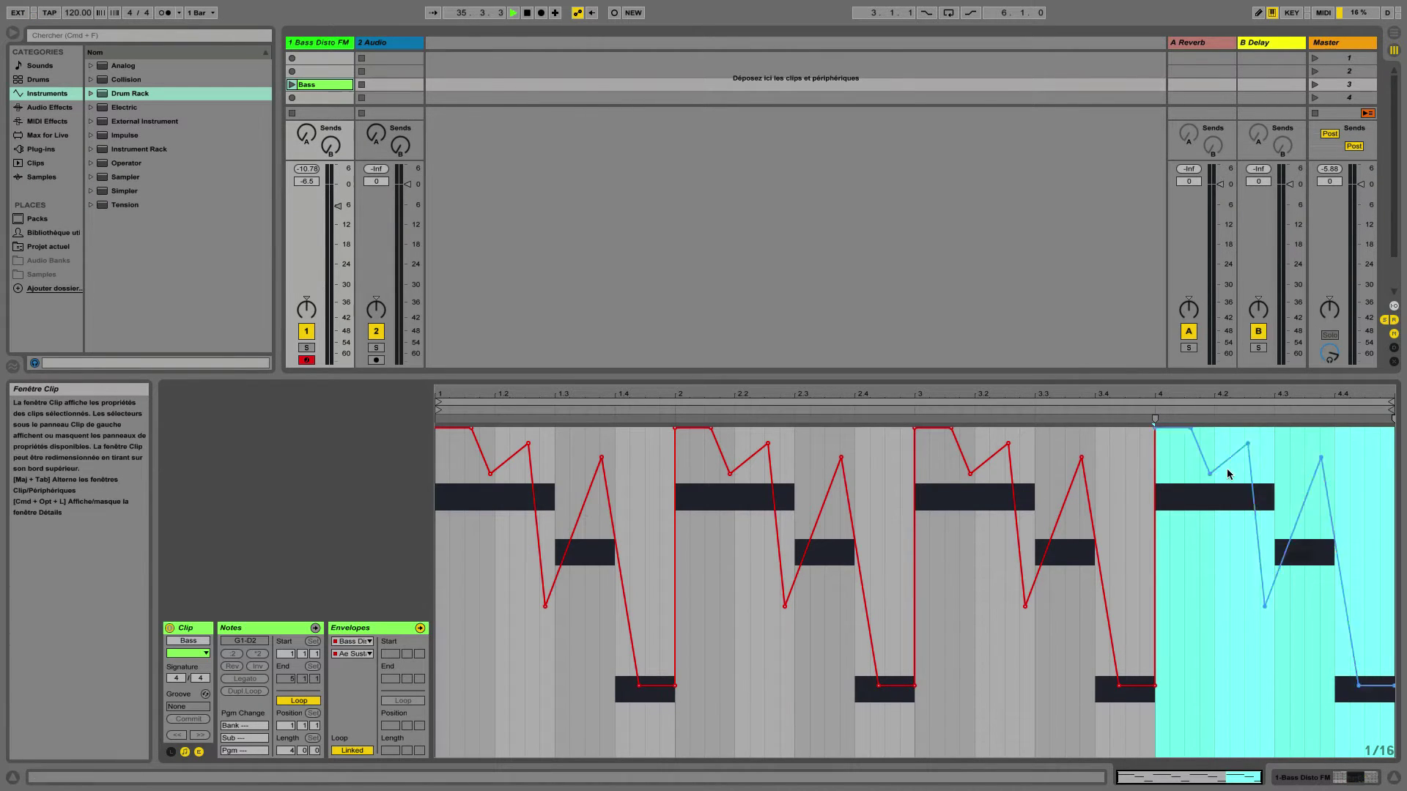
Clear the whole Osc-A Envelope Sustain envelope from the Bass clip.
right_click(633, 466)
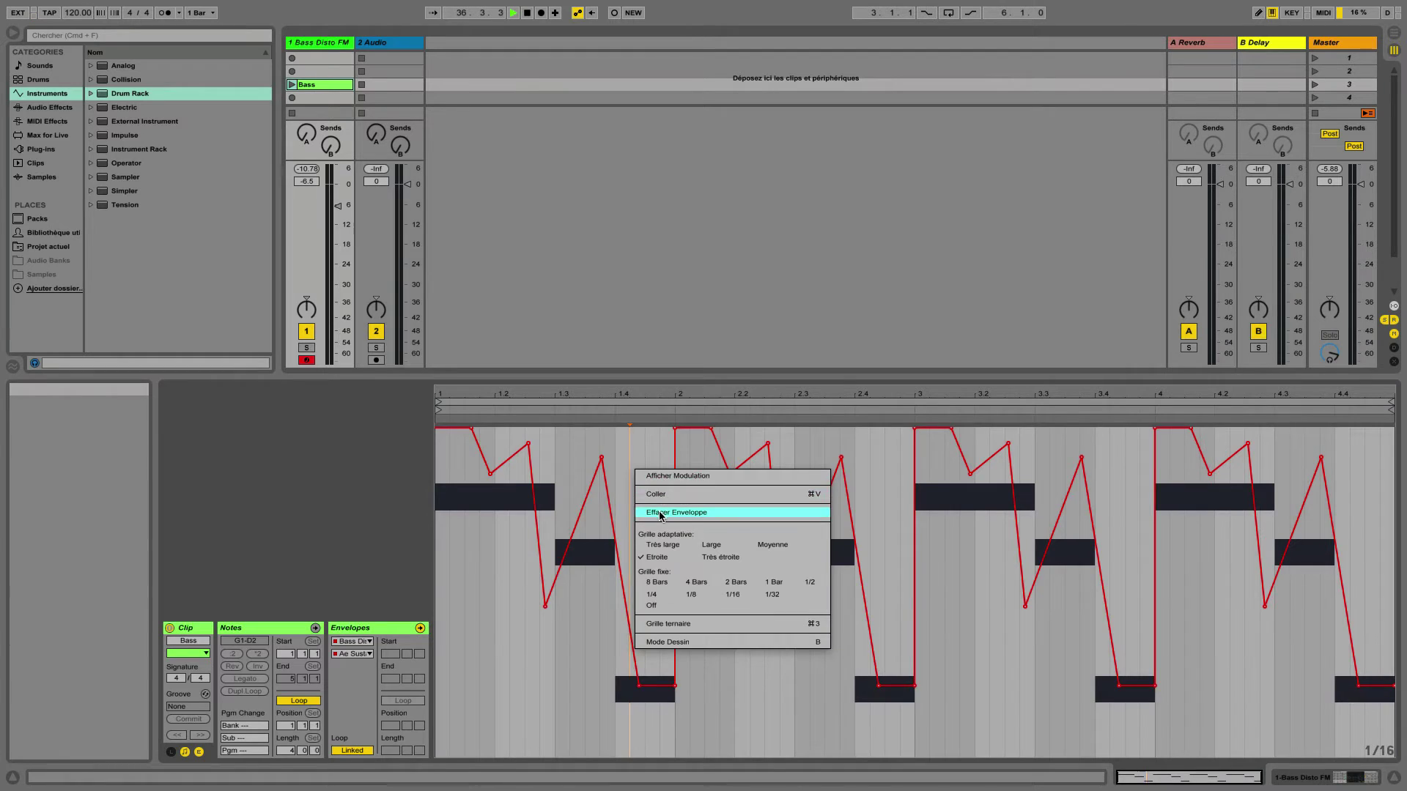
left_click(652, 512)
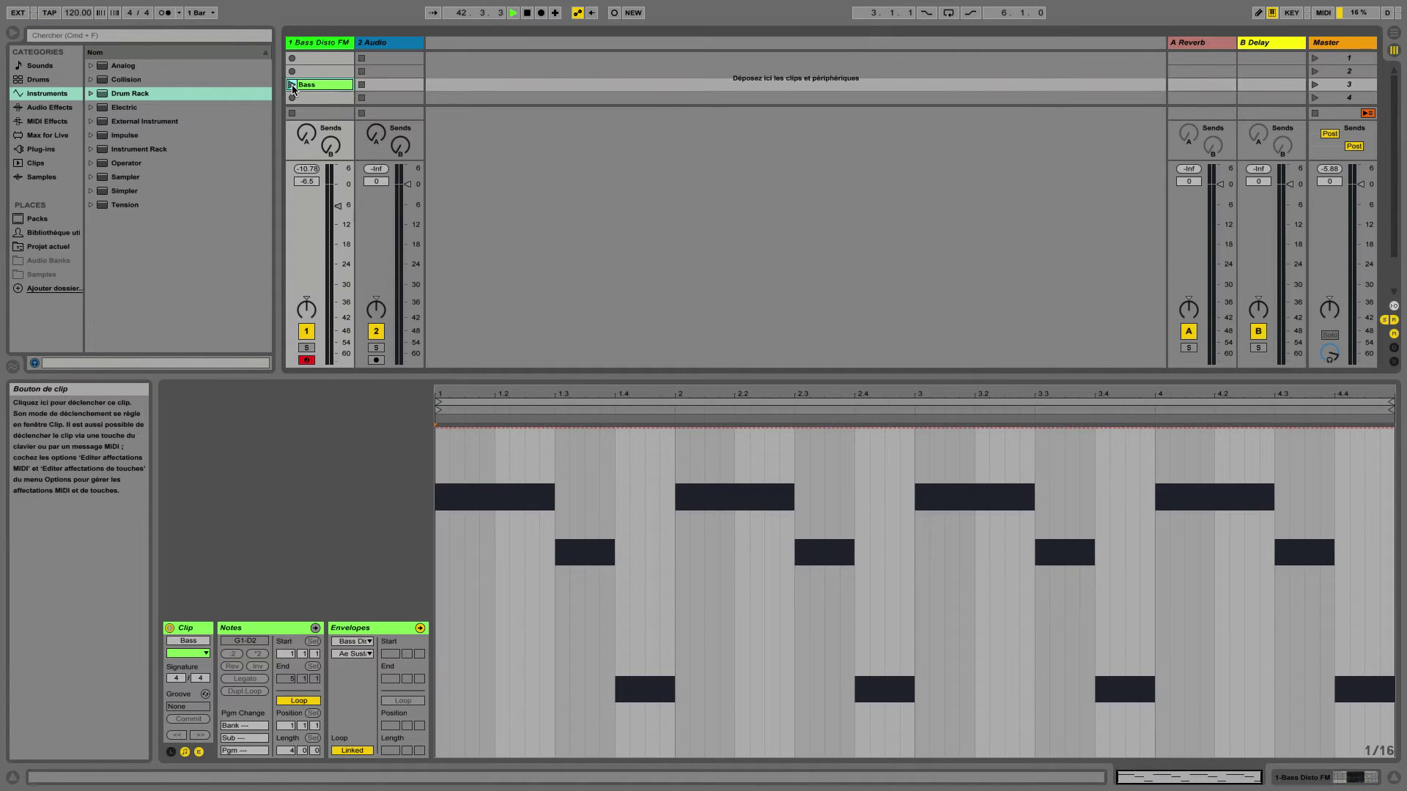
Lower the Bass Disto FM track volume to -16.4 dB and play the Bass clip.
left_click_drag(324, 205, 324, 240)
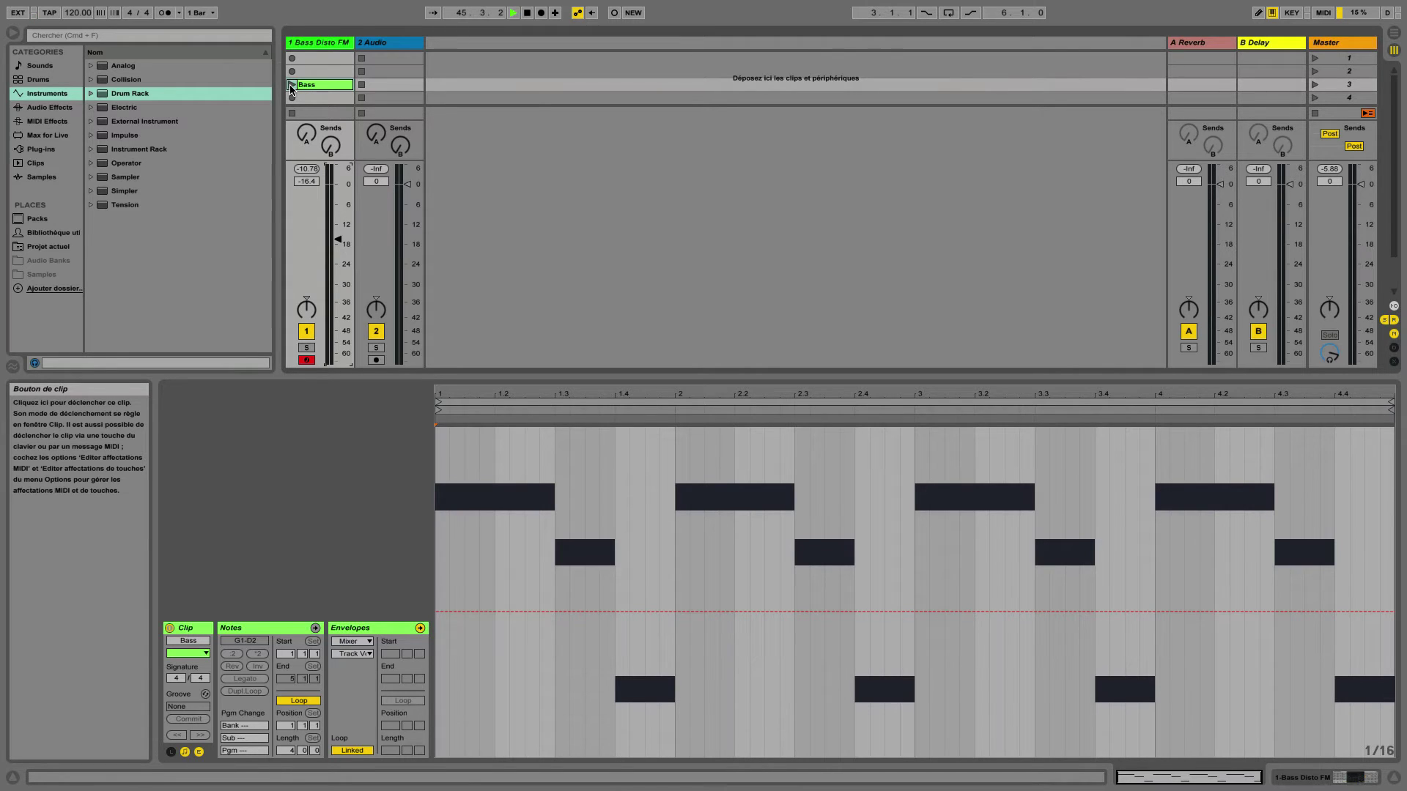
left_click(292, 85)
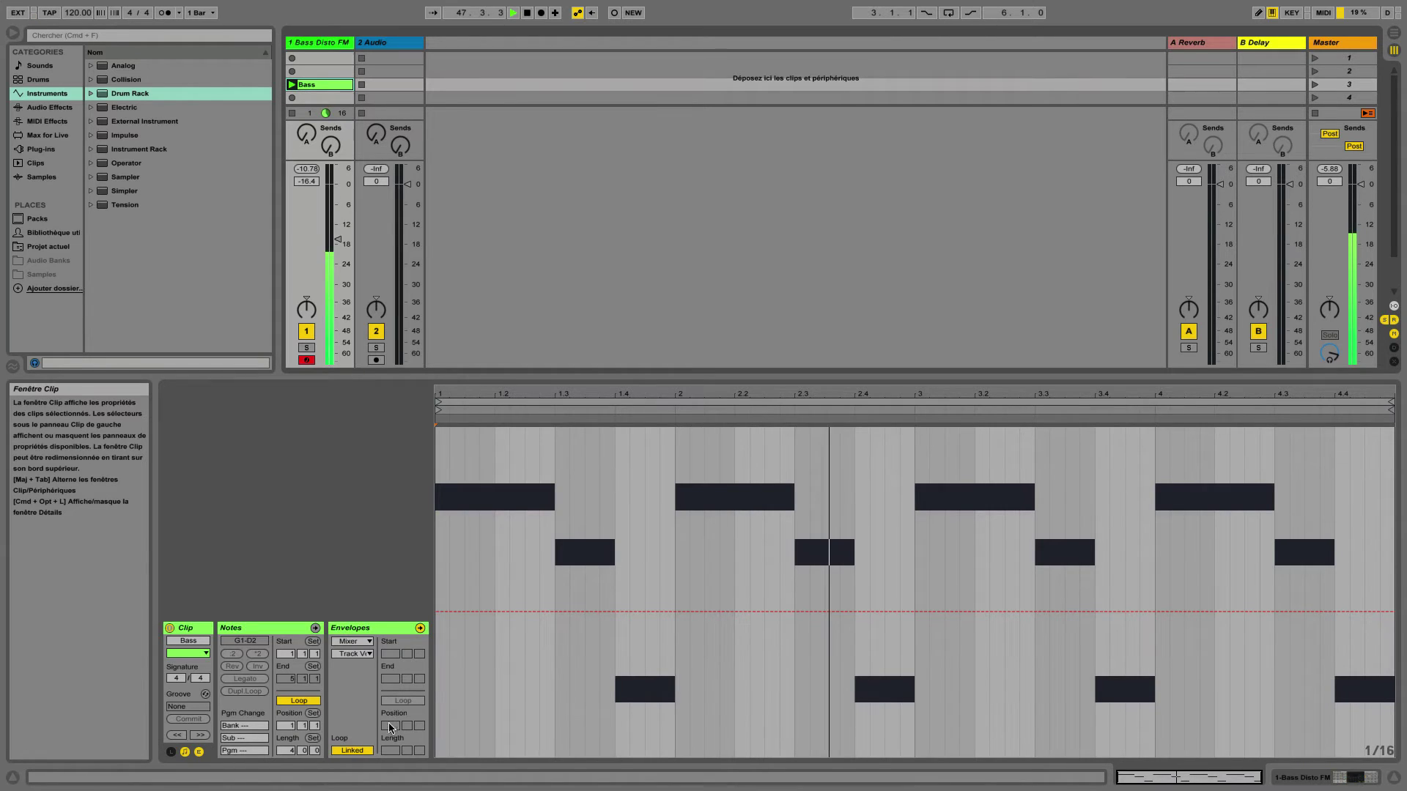
Unlink the clip's Track Volume envelope and shorten its loop to two beats, ending at 1.3.
left_click(354, 751)
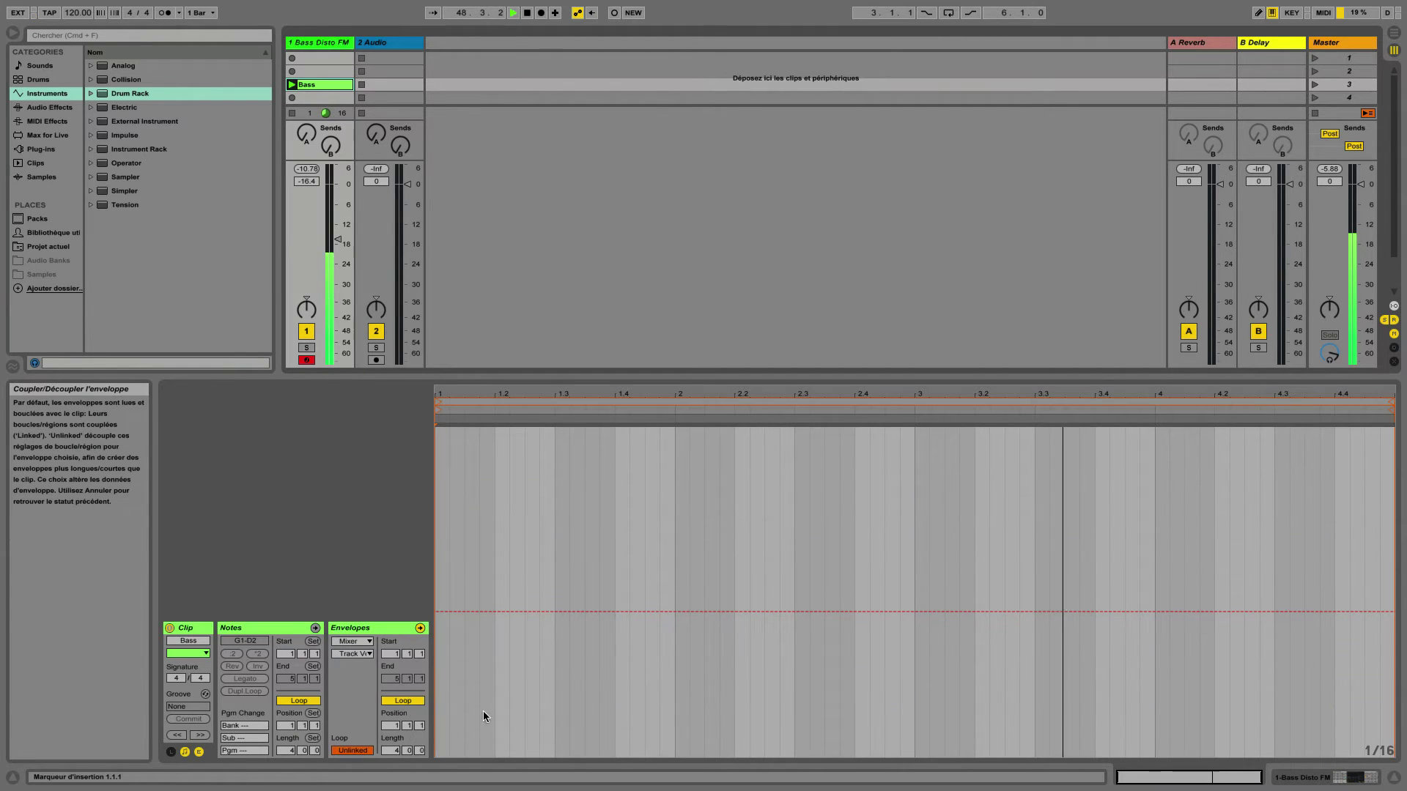
left_click(1385, 406)
mouse_move(1385, 405)
left_mouse_down()
mouse_move(881, 408)
mouse_move(597, 428)
mouse_move(556, 445)
left_mouse_up()
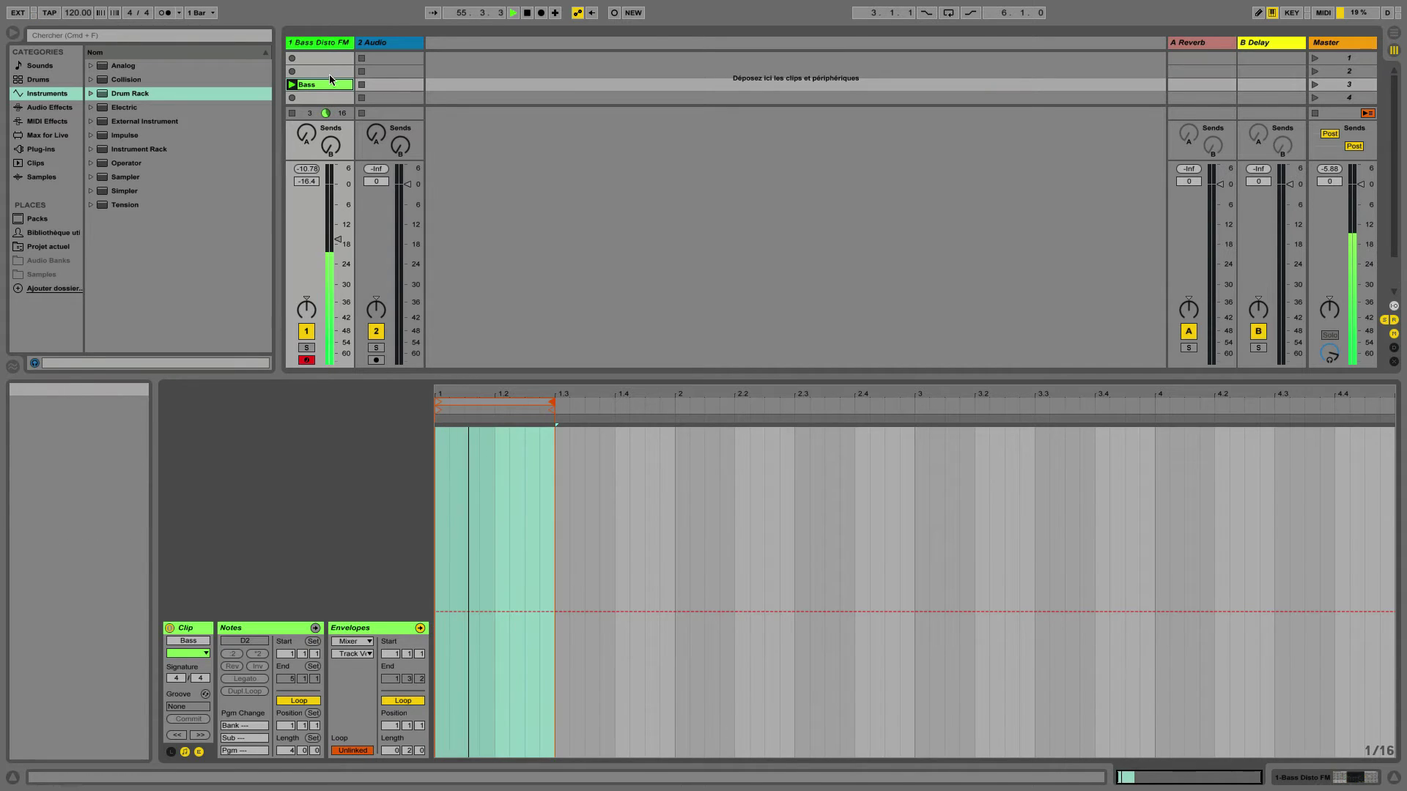
Return the Bass clip to its Osc-A Envelope Sustain envelope, unlink it and shorten its loop to two beats, ending at 1.3.
double_click(324, 46)
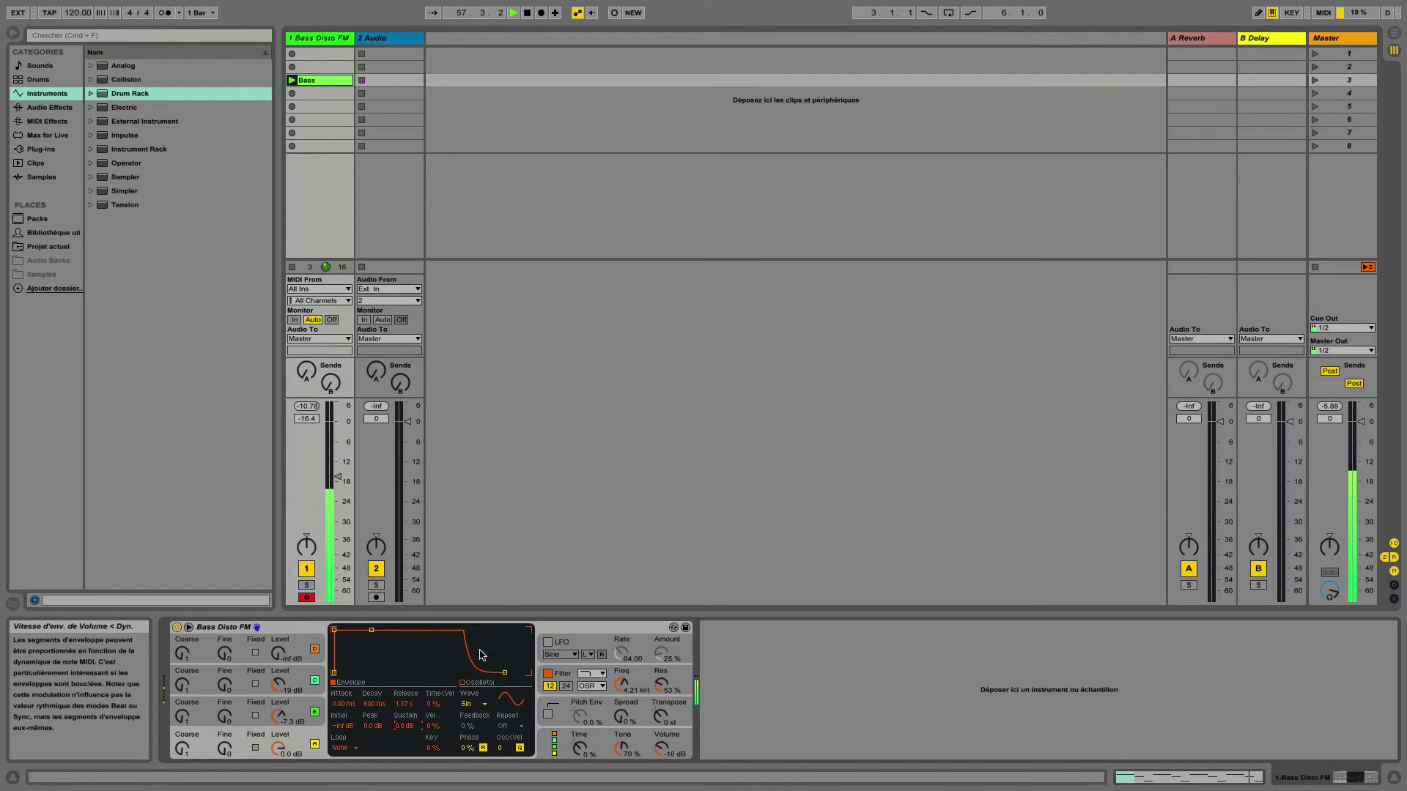
double_click(321, 79)
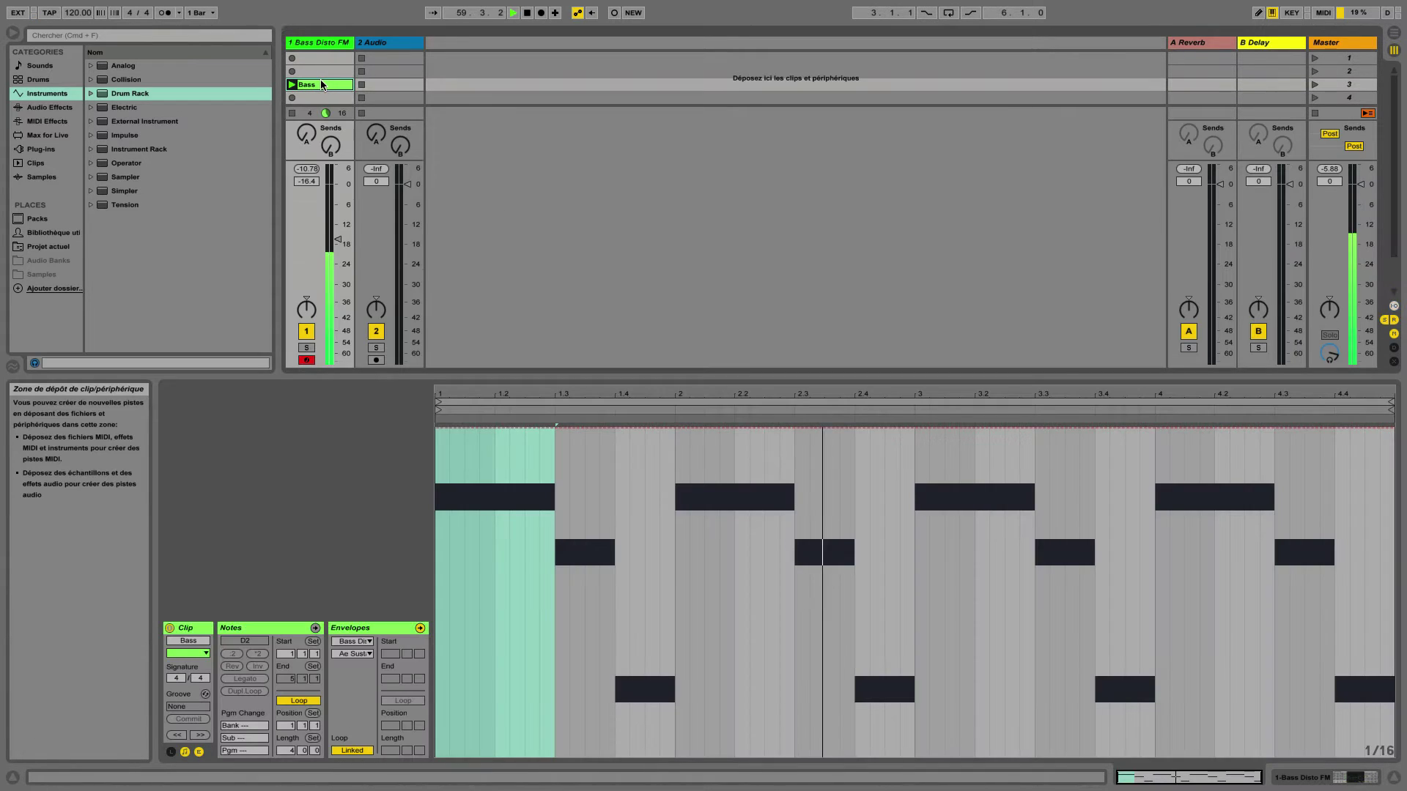
left_click(353, 751)
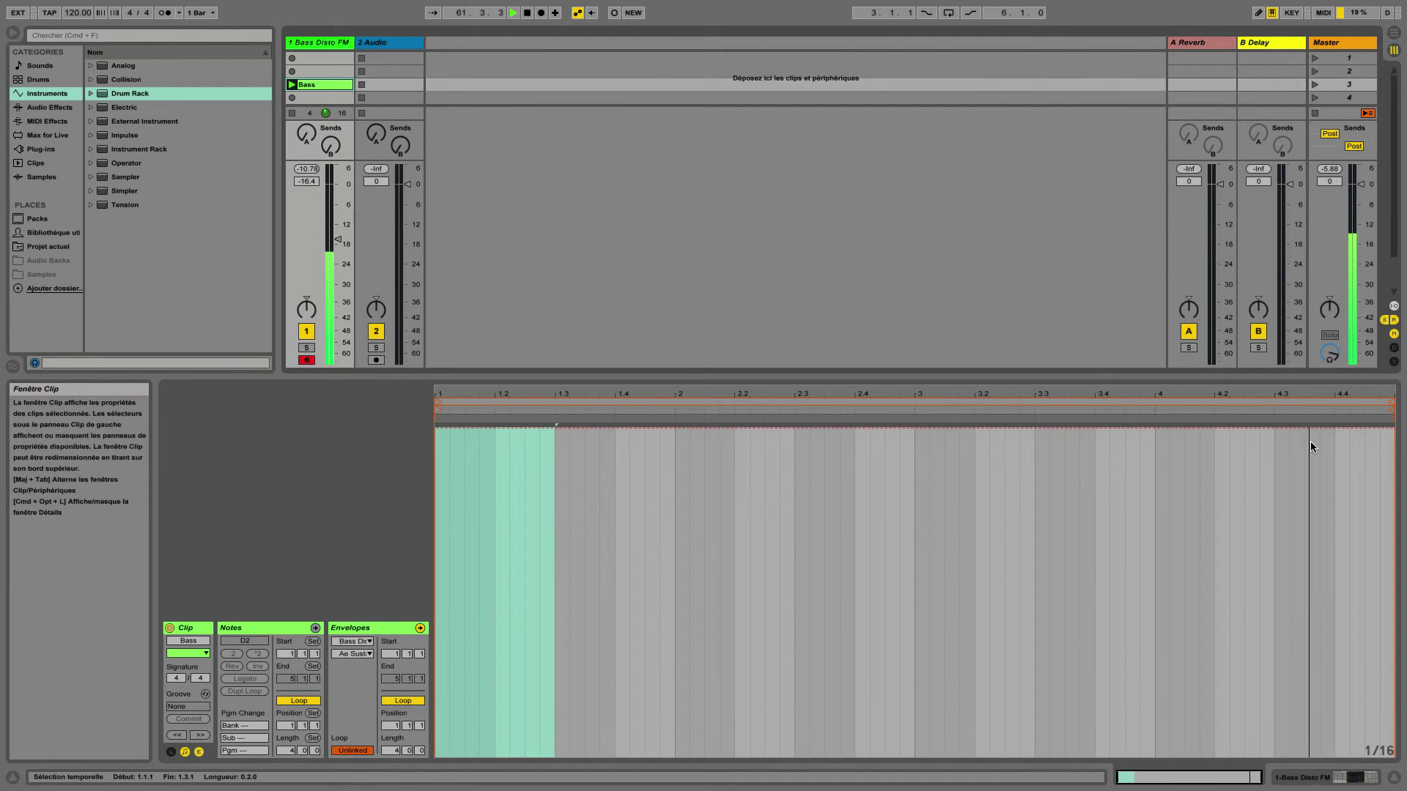
left_click_drag(1392, 402, 553, 434)
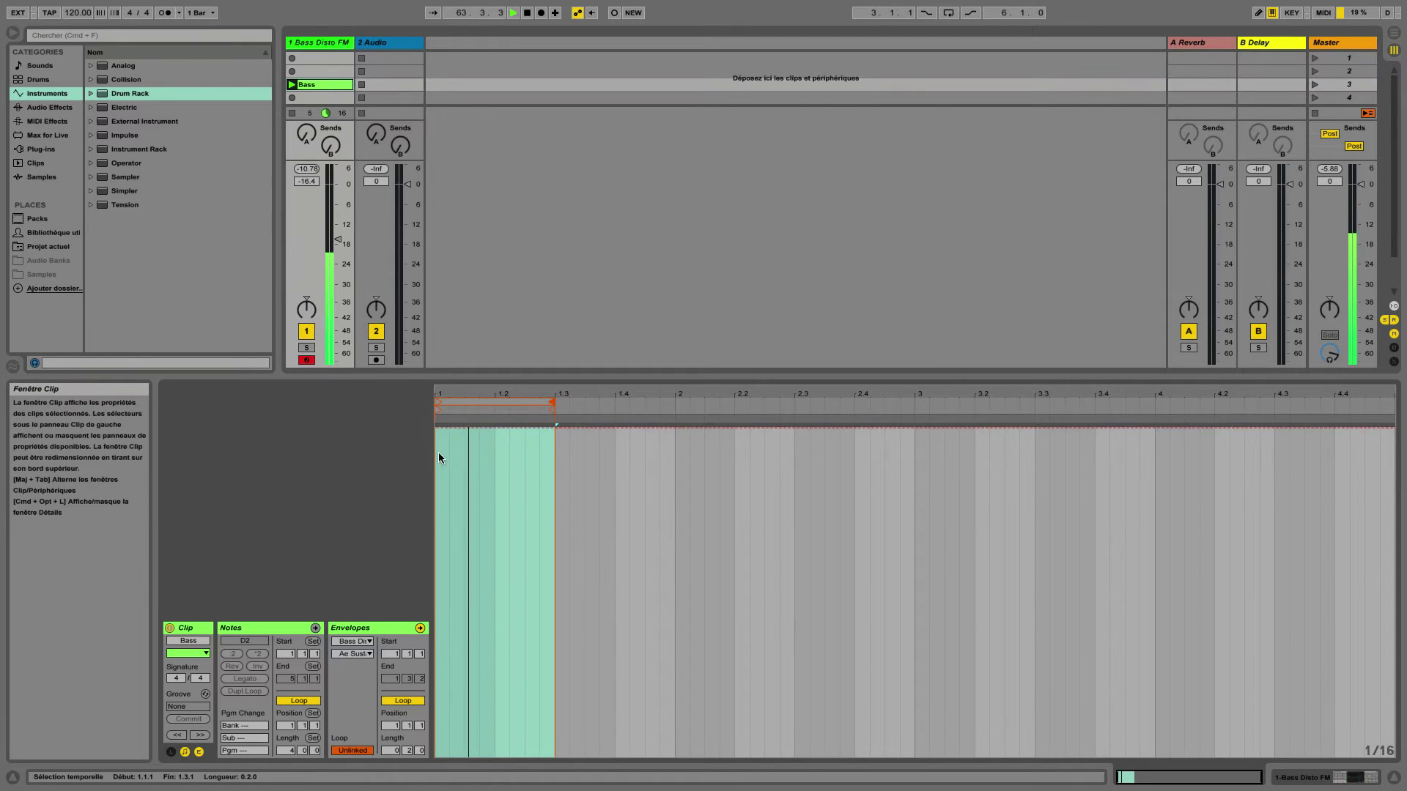
Draw a falling, rising and falling sustain curve inside the two-beat envelope loop and stop the Bass clip.
left_click(439, 428)
left_click_drag(469, 428, 539, 598)
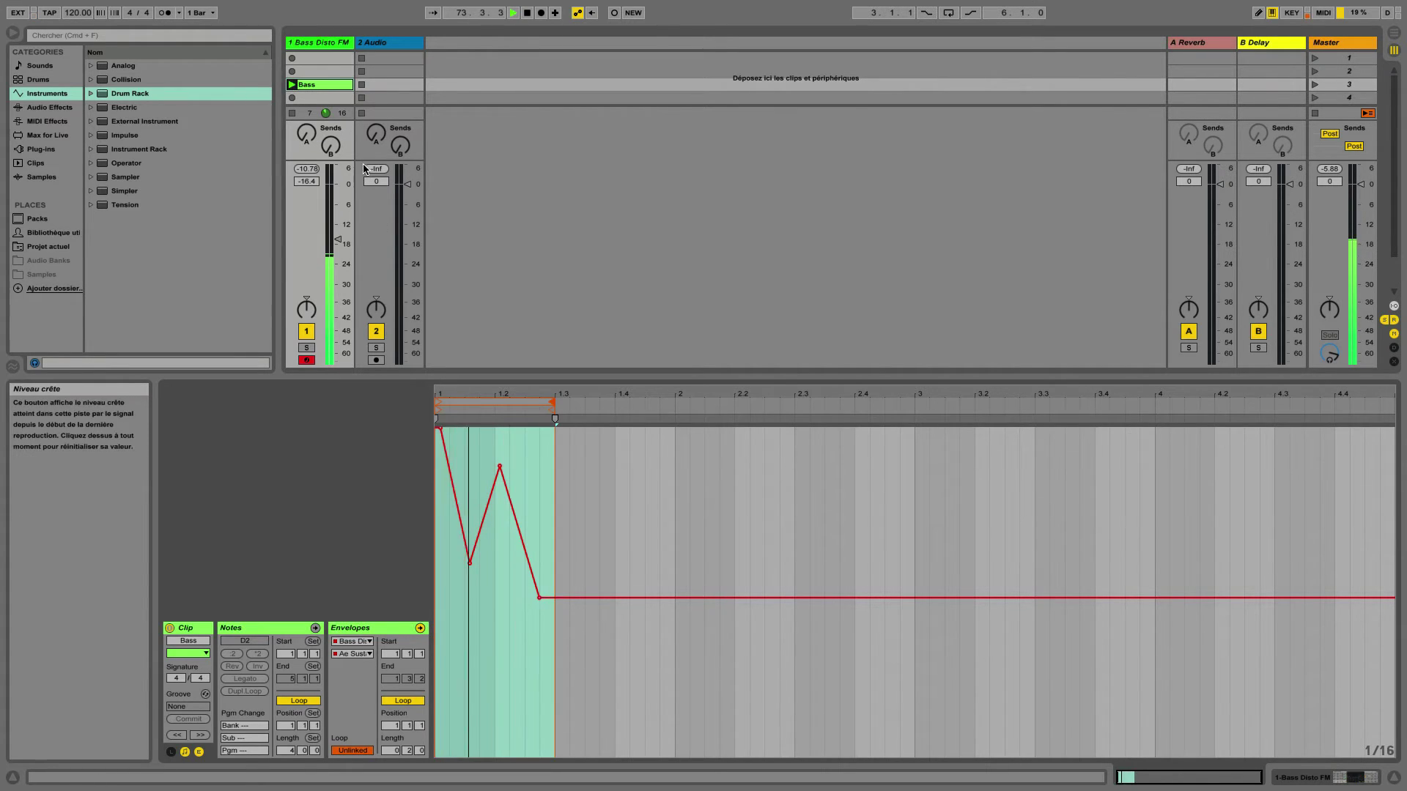
left_click(293, 114)
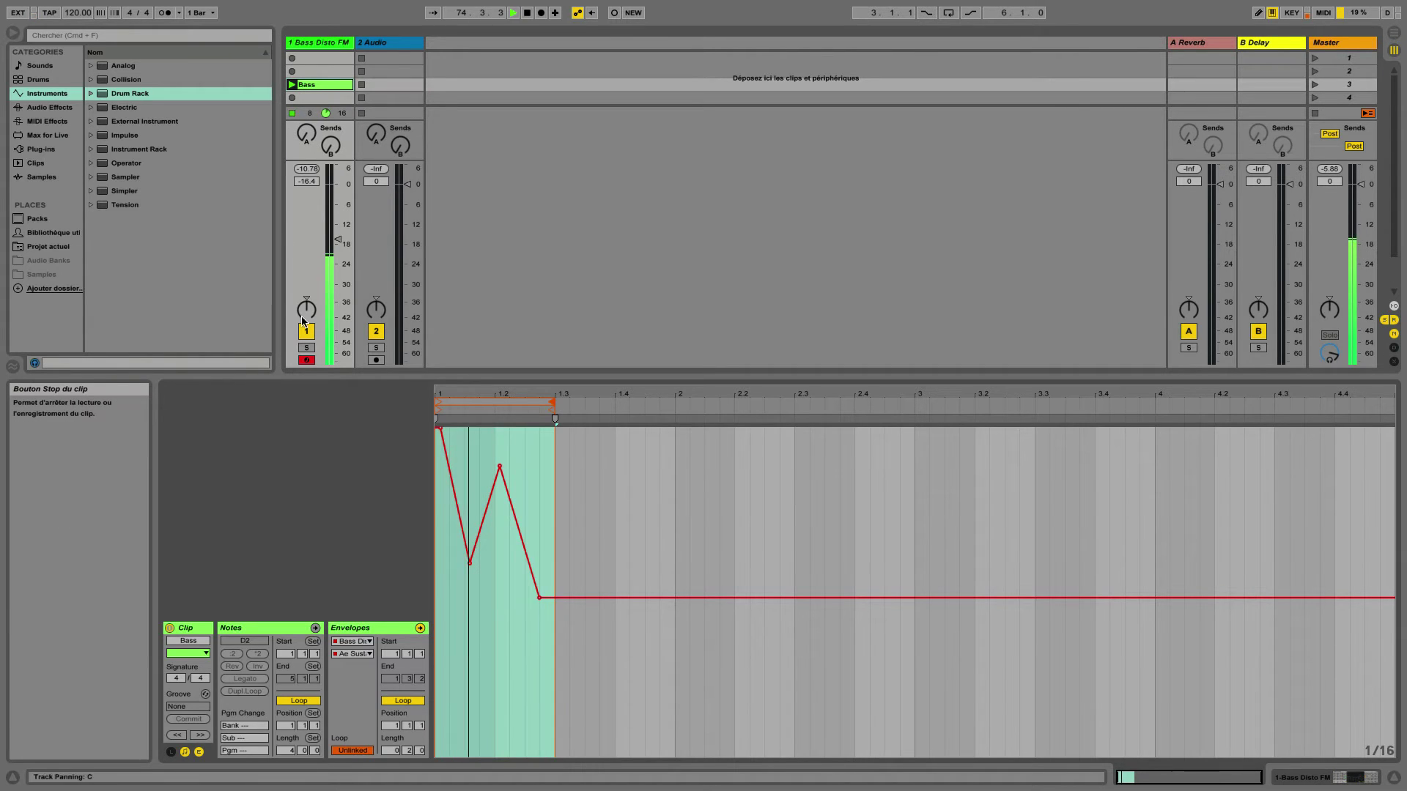
Link the sustain envelope to the clip, unlink it again and shorten its loop back to two beats.
left_click(353, 750)
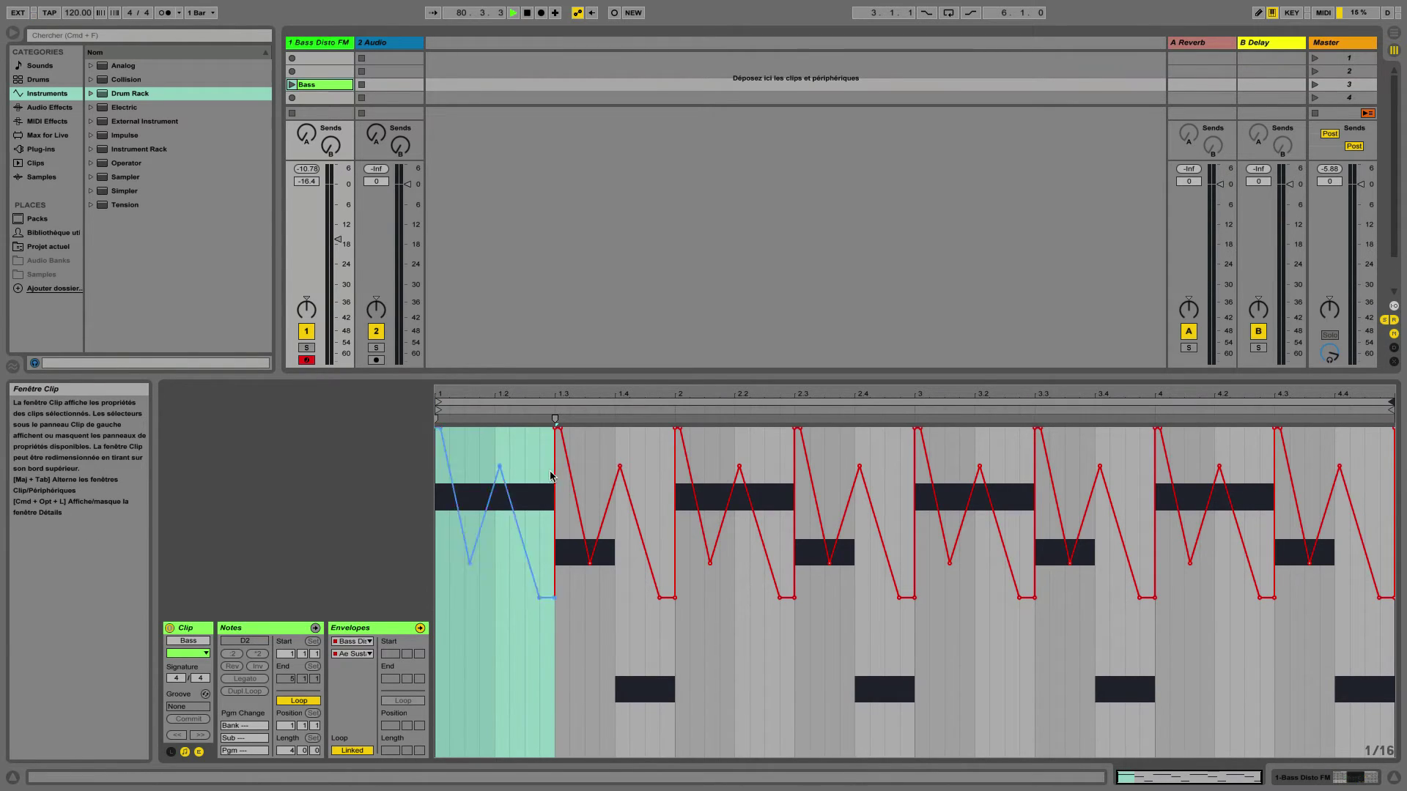
left_click(352, 750)
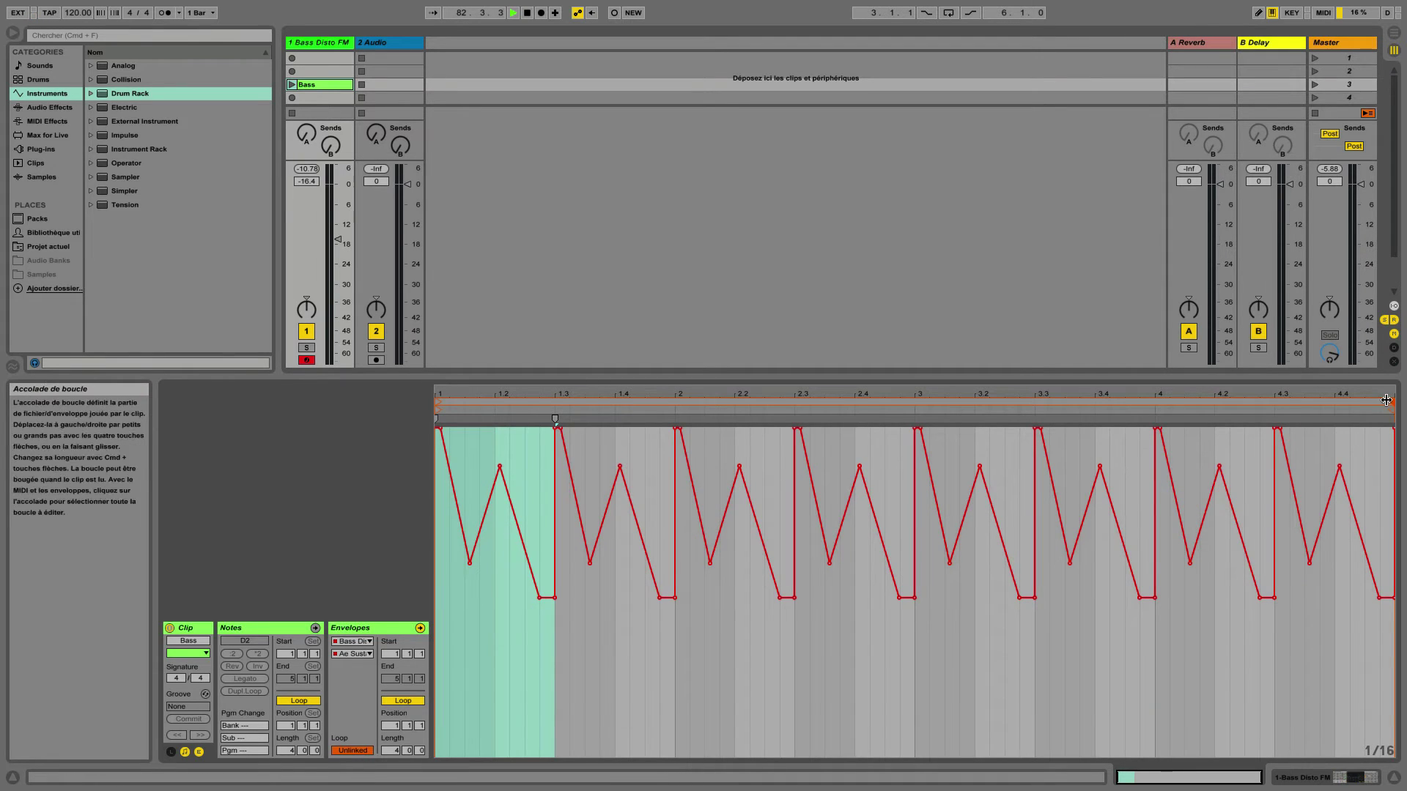
left_click_drag(1390, 403, 554, 406)
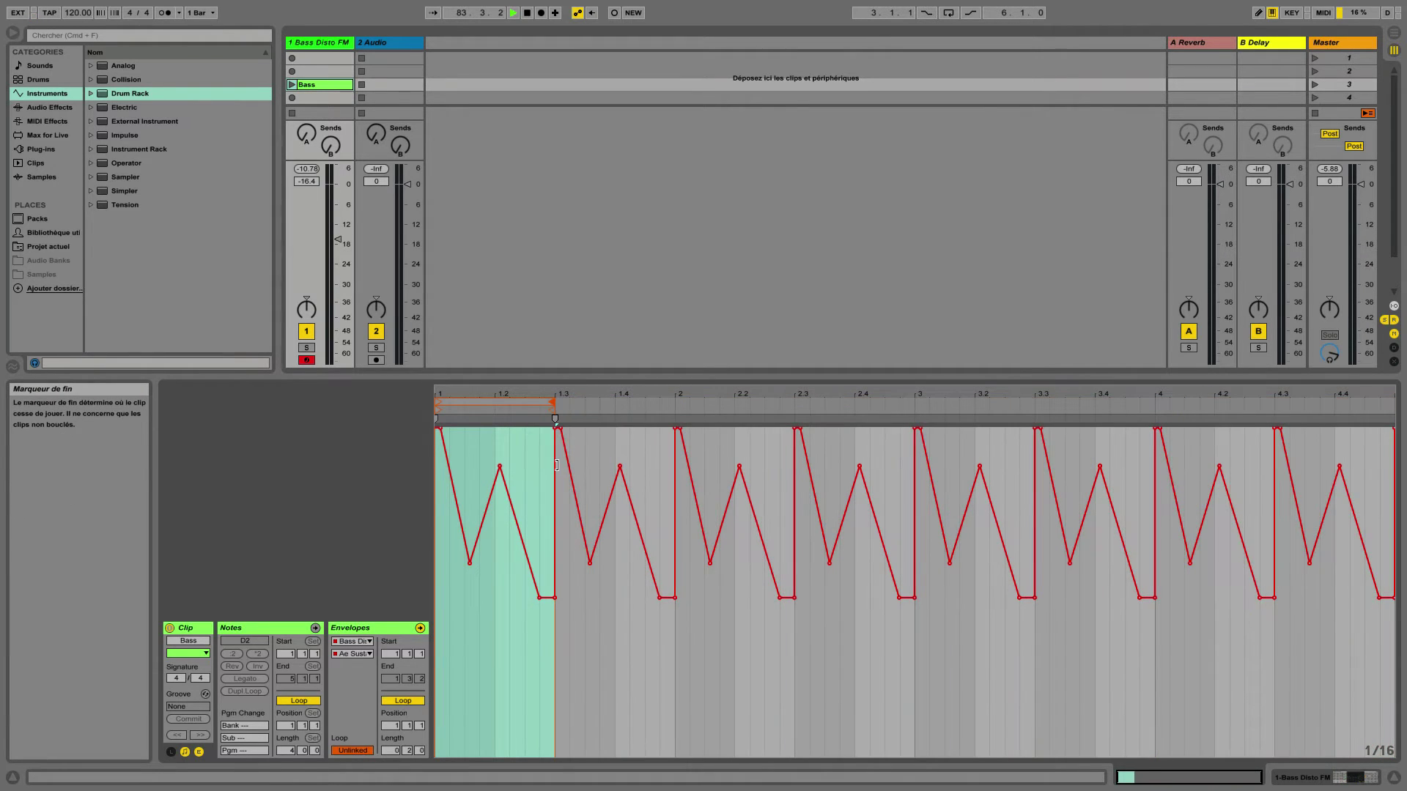
Add breakpoints to the looped sustain curve, forming a small early peak and a late drop to about -43 dB.
left_click(447, 458)
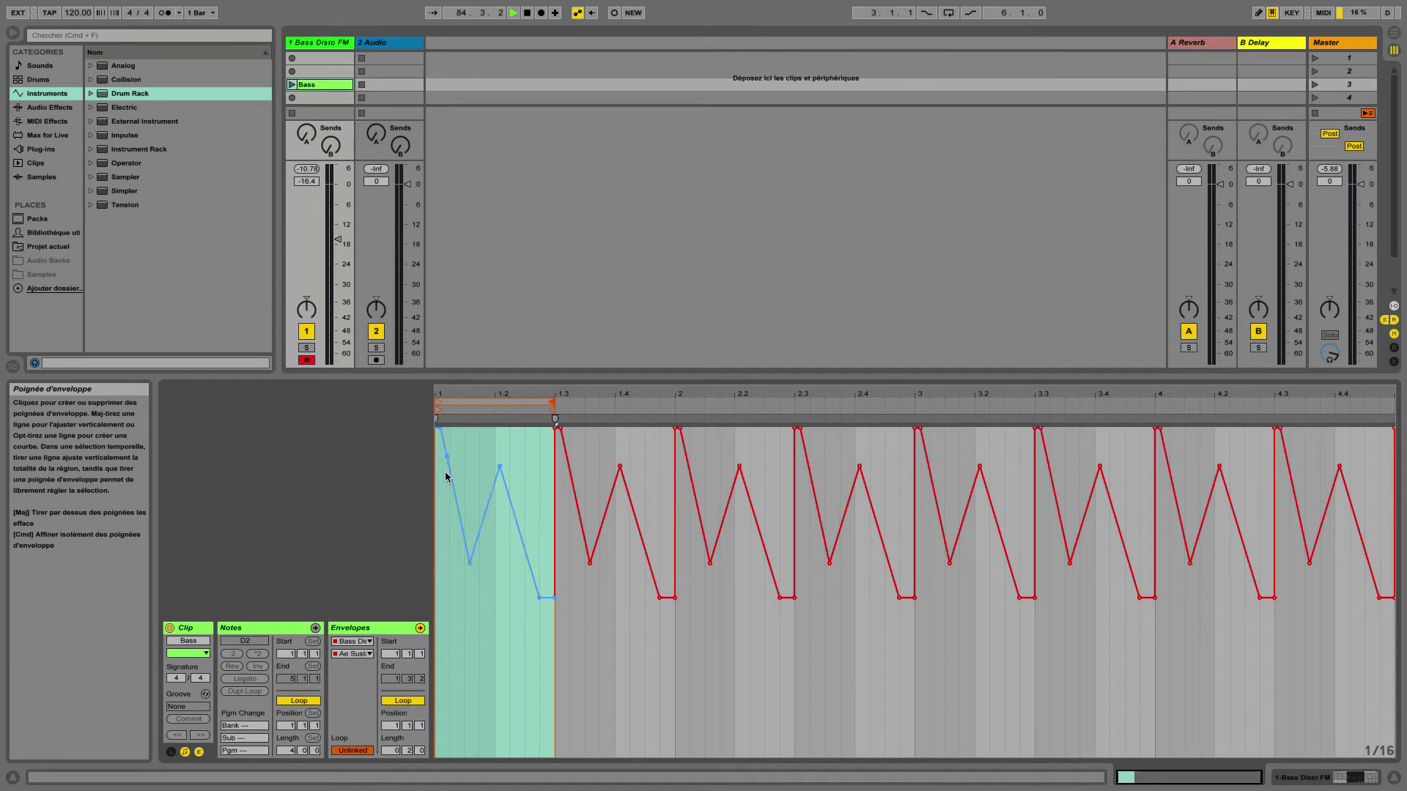
left_click_drag(466, 442, 469, 439)
left_click(513, 513)
left_click_drag(514, 624, 513, 694)
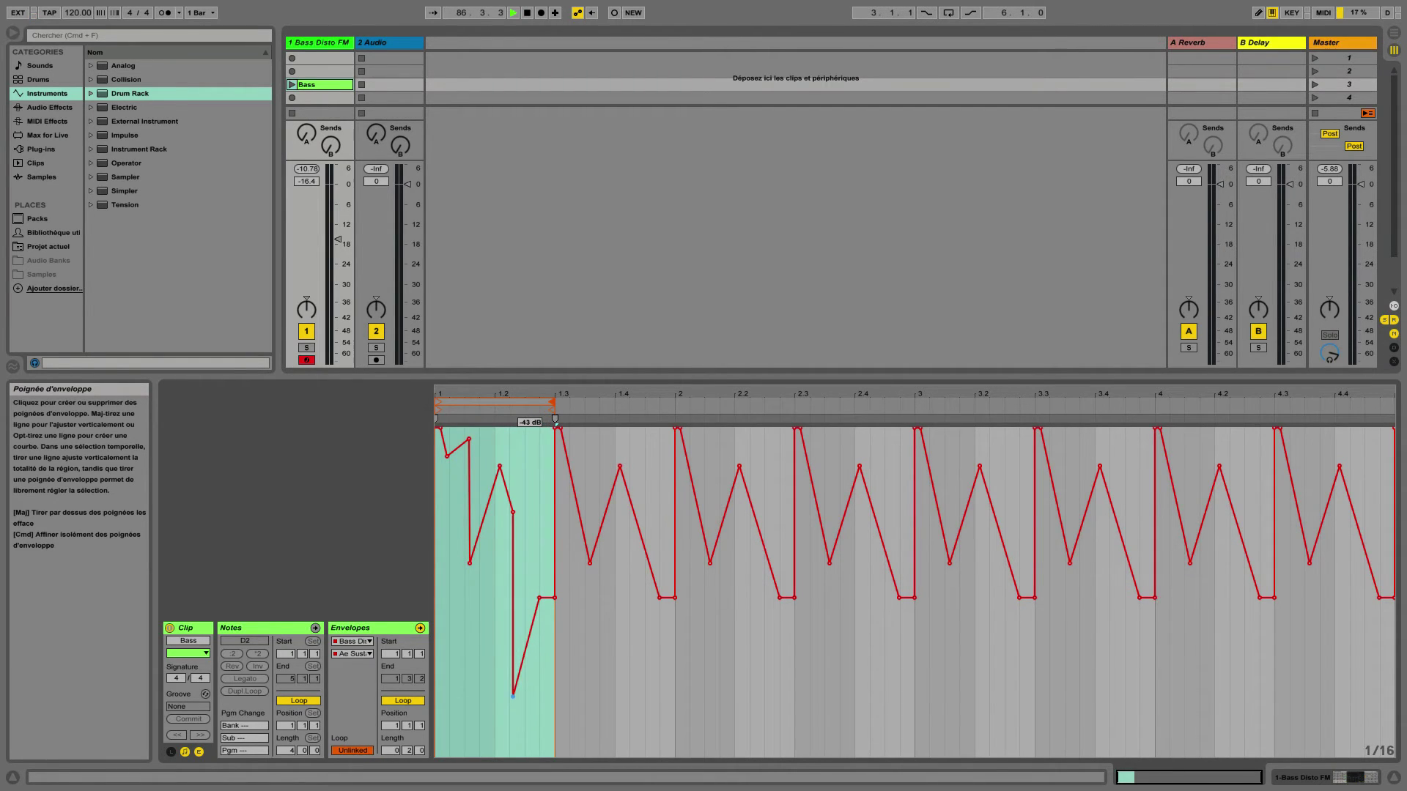
Relink the edited sustain envelope to fill the whole Bass clip with its pattern, and unlink it again.
left_click(353, 750)
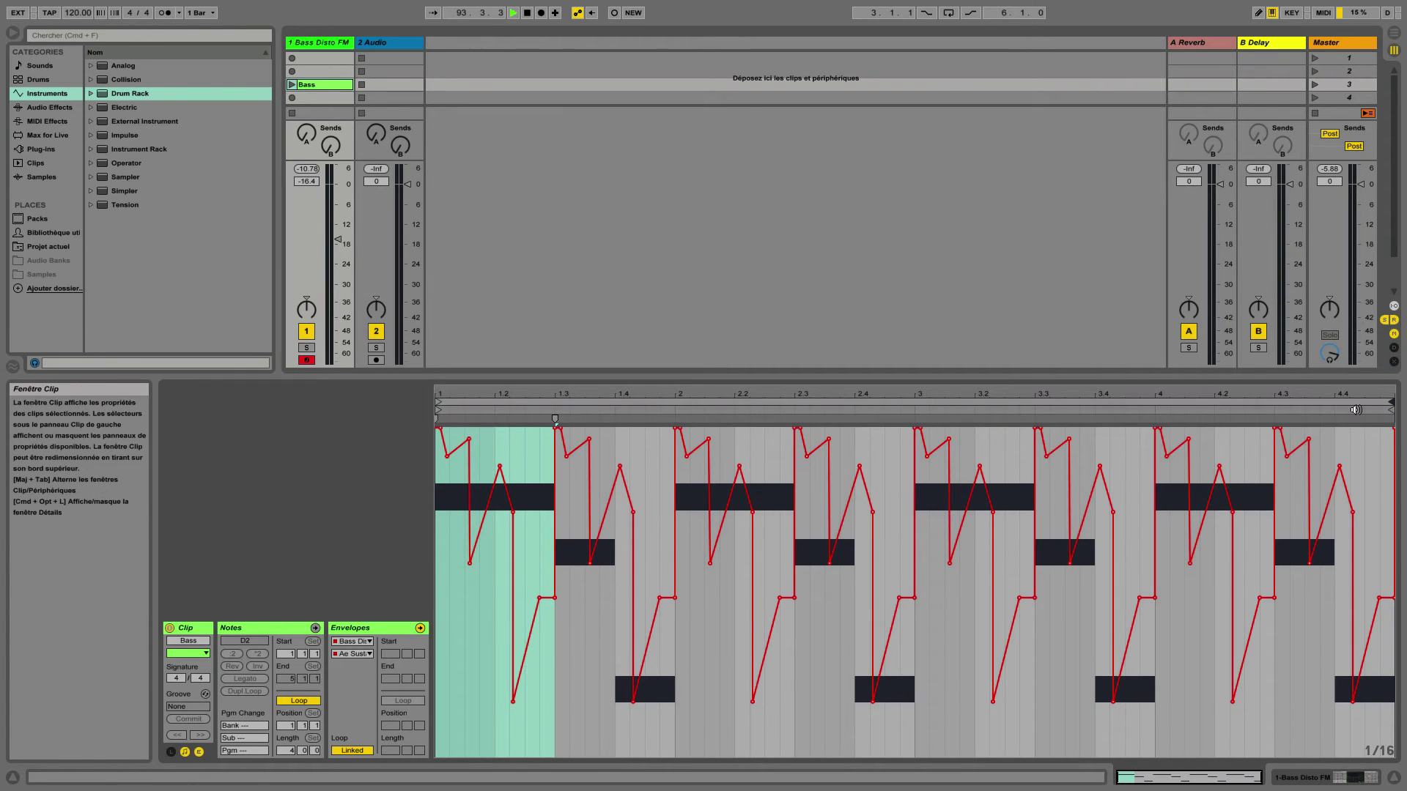
left_click(342, 751)
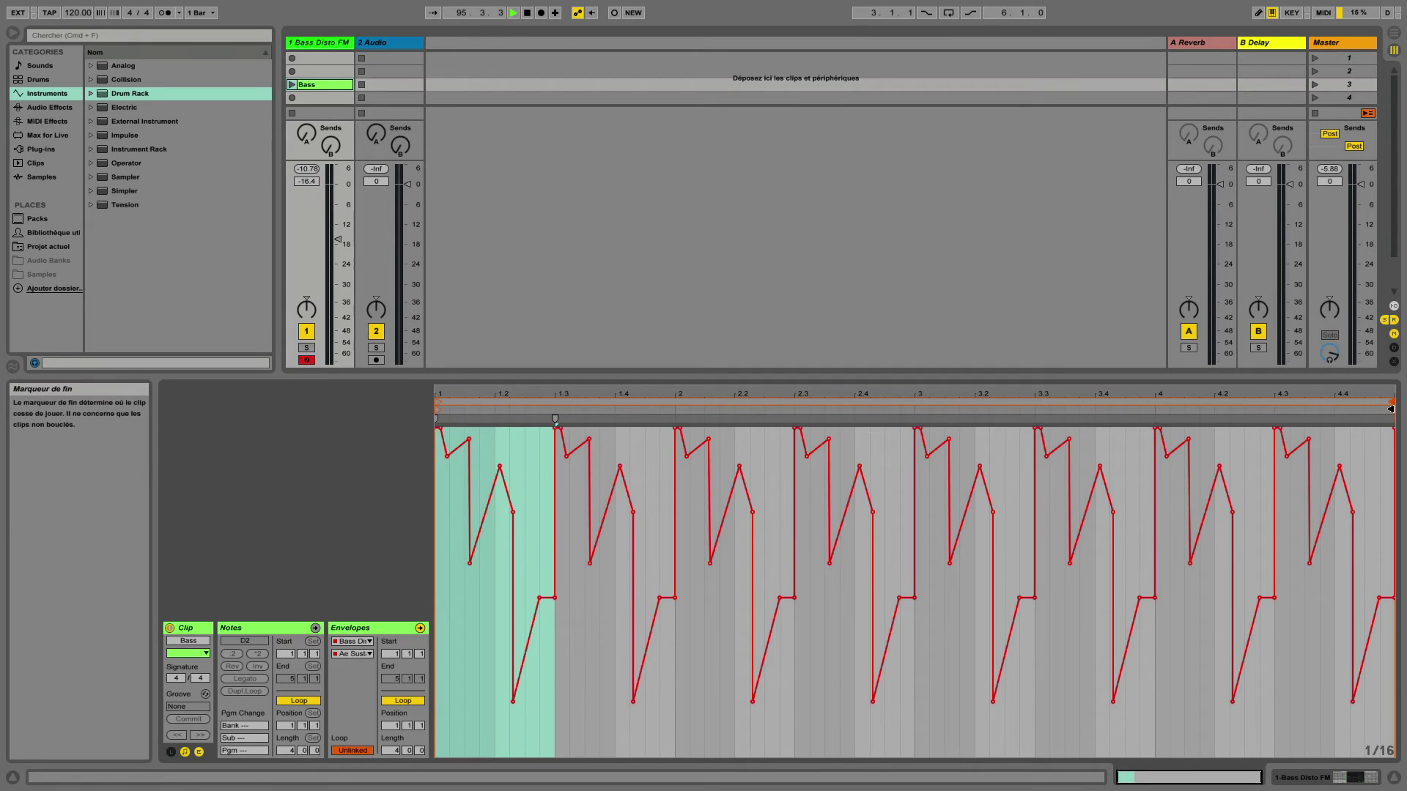
Shorten the sustain envelope loop to two beats, launch the Bass clip and add breakpoints before 1.1.3, dipping to about -34 dB.
mouse_move(1071, 415)
left_mouse_down()
mouse_move(555, 421)
mouse_move(558, 401)
mouse_move(1316, 439)
mouse_move(1142, 429)
mouse_move(1172, 394)
mouse_move(1147, 396)
left_mouse_up()
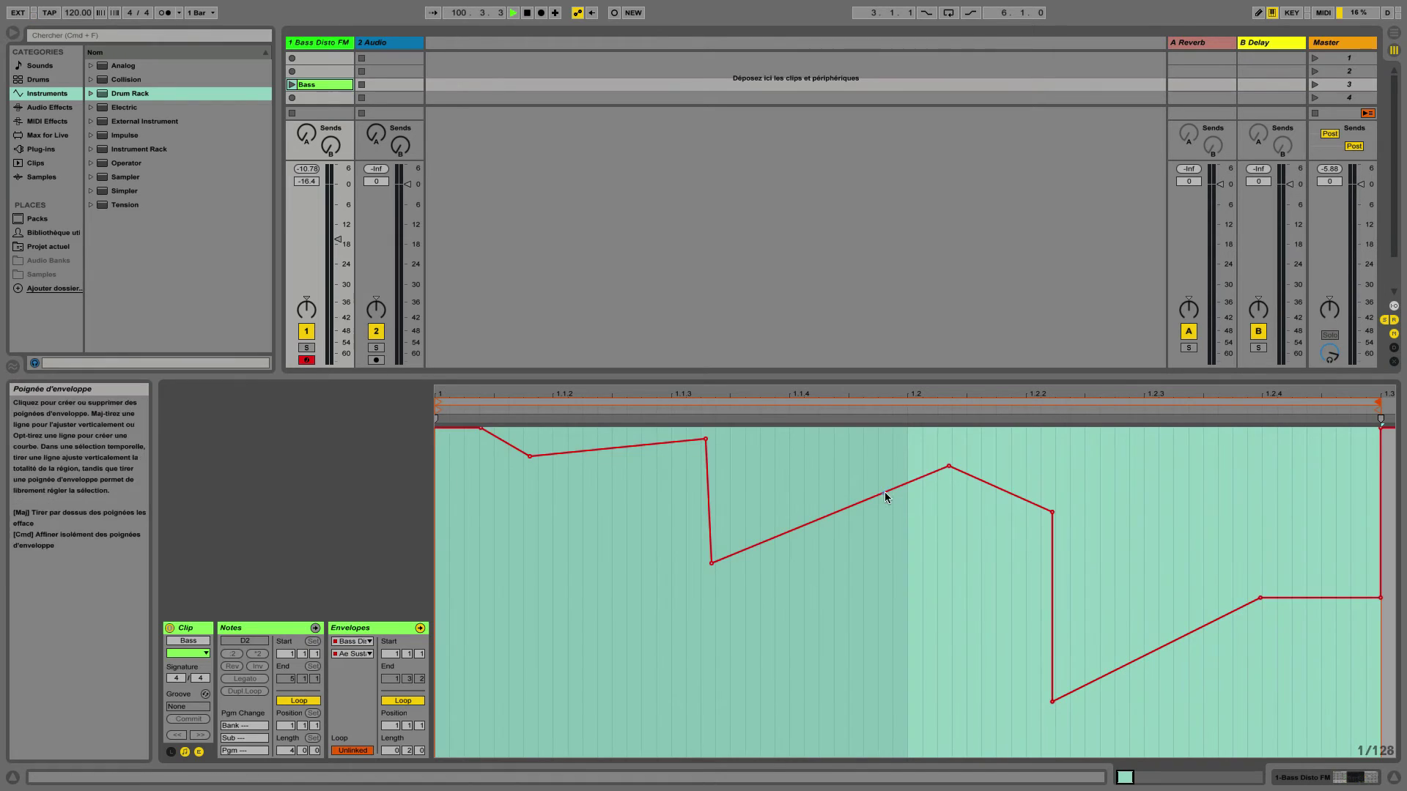
left_click(597, 449)
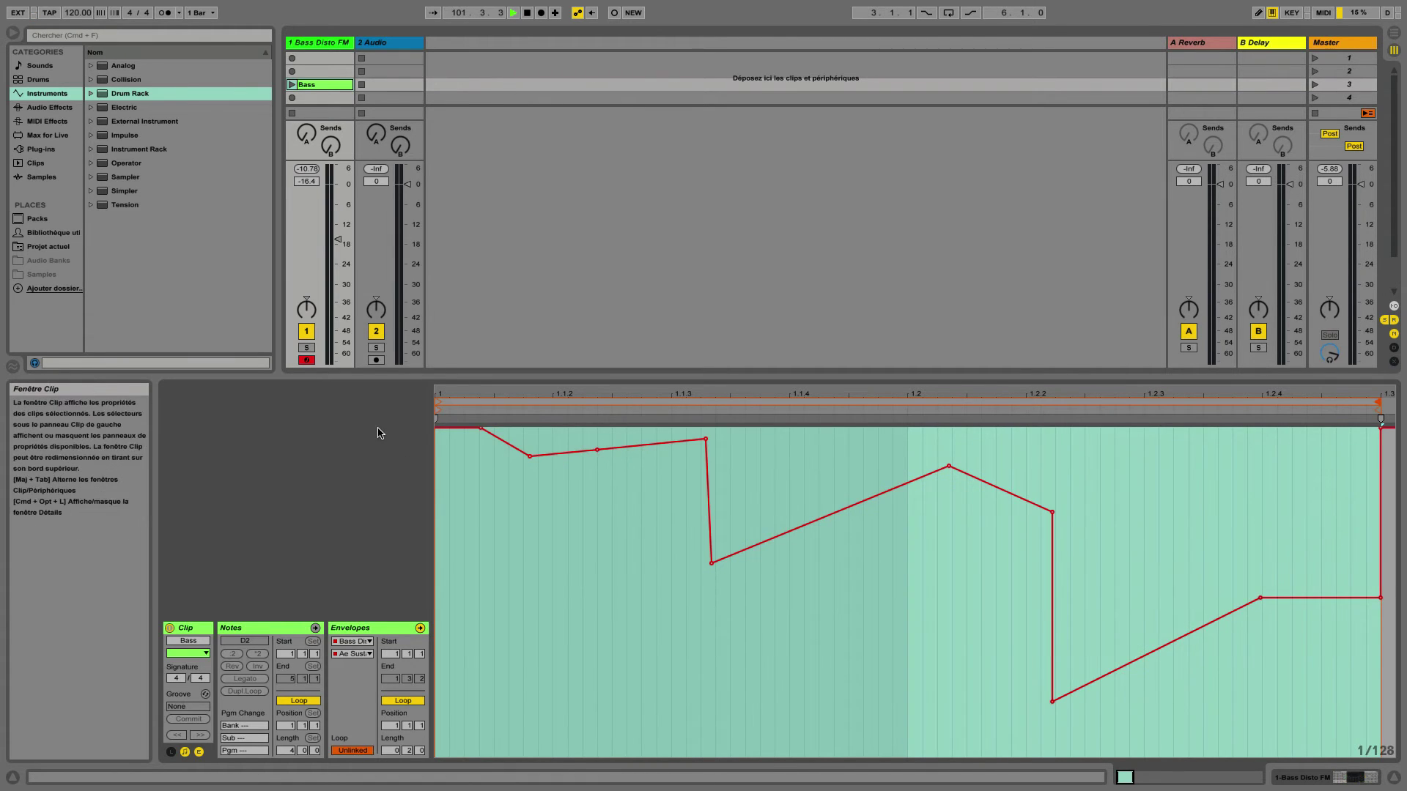
left_click(290, 84)
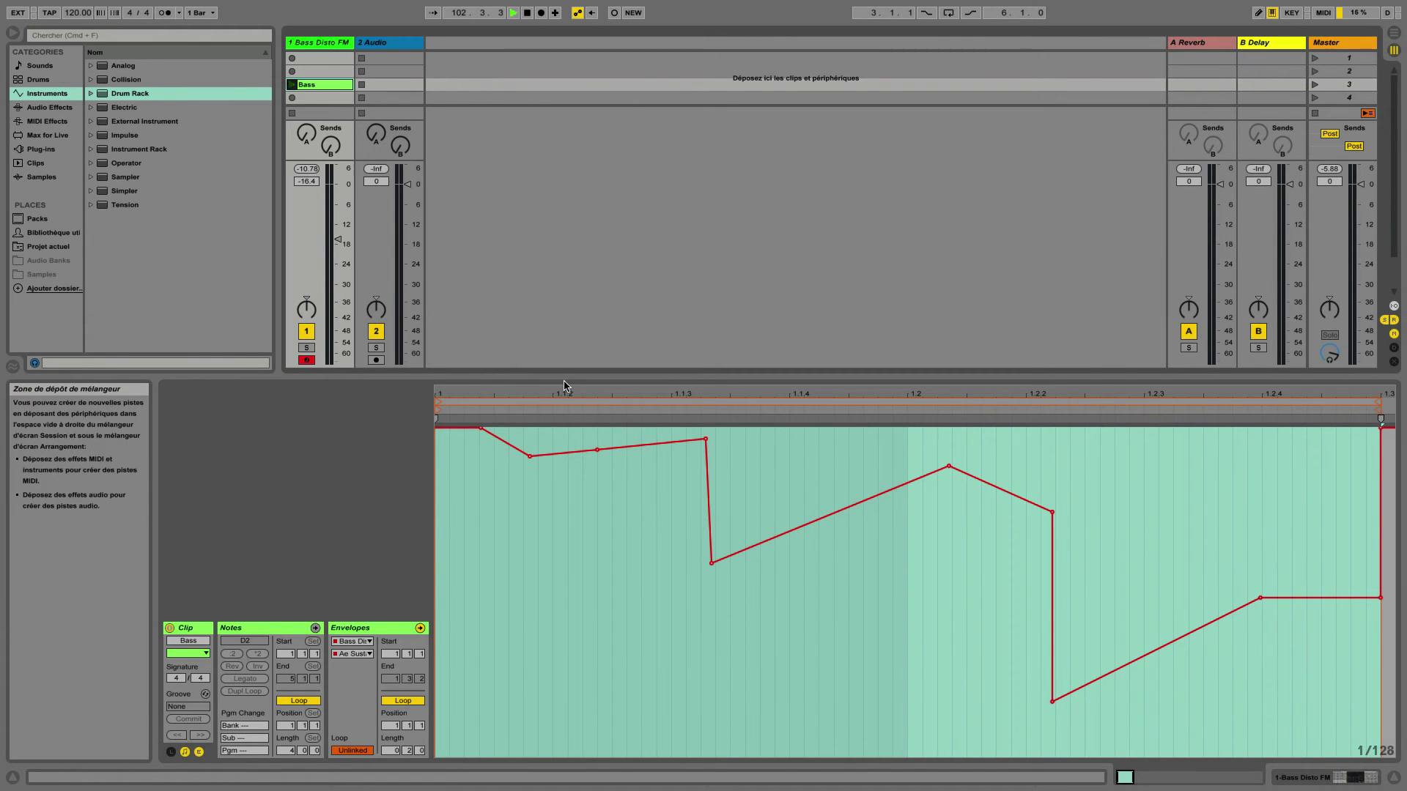
left_click(623, 446)
left_click_drag(648, 444, 657, 670)
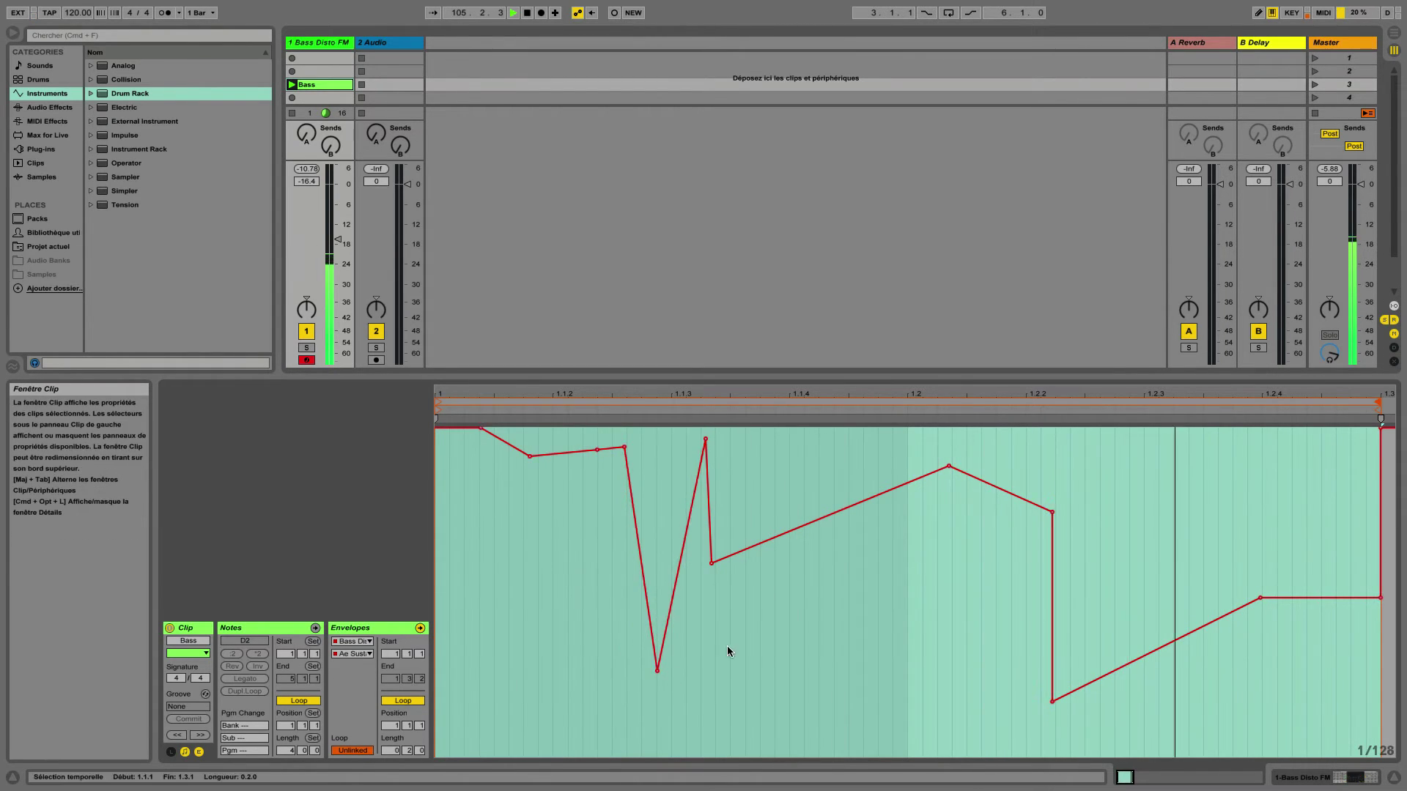
Add a breakpoint at about 1.1.4 and a raised peak just before 1.2, then stop playback and clear the time selection.
left_click(798, 528)
left_click_drag(829, 515, 869, 444)
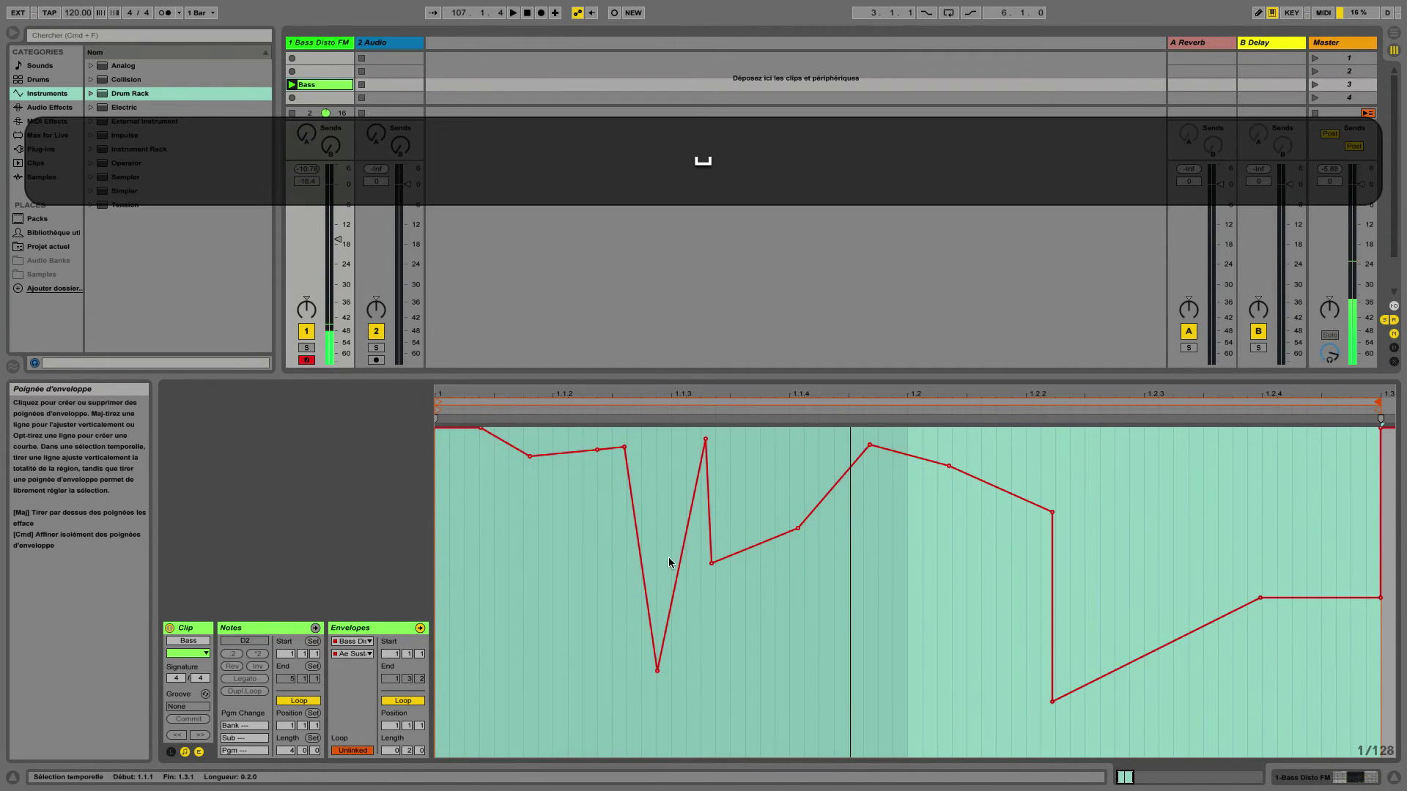
left_click(463, 582)
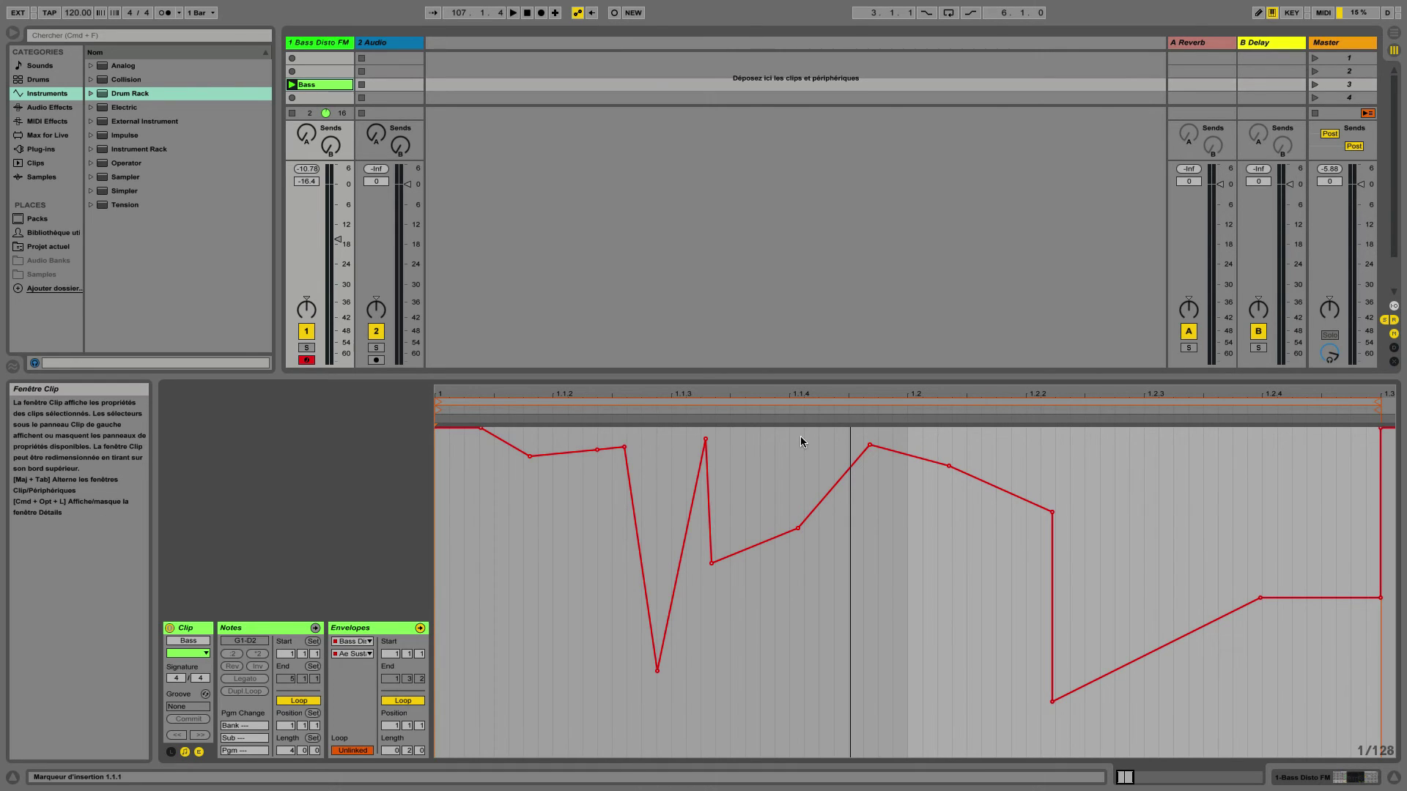
right_click(661, 495)
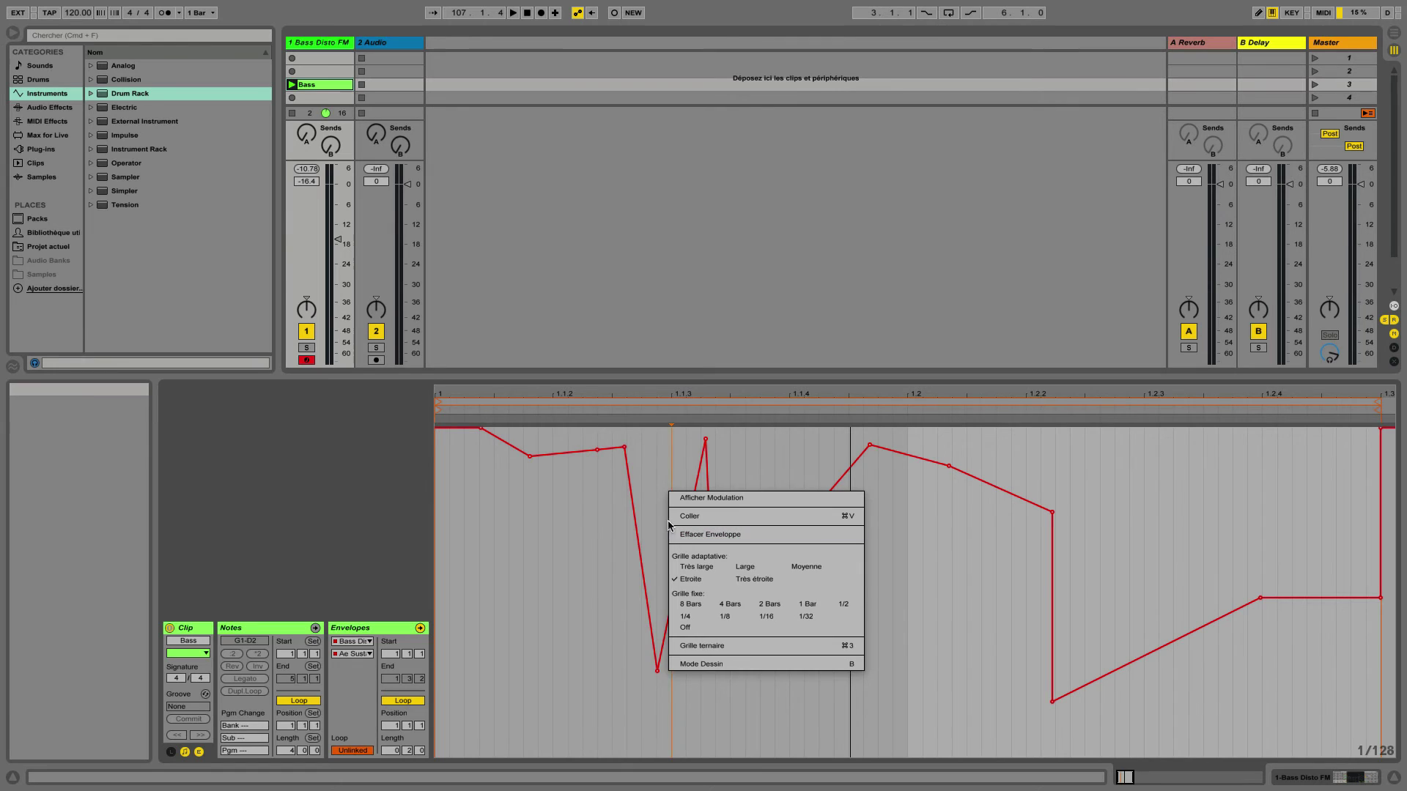
left_click(656, 495)
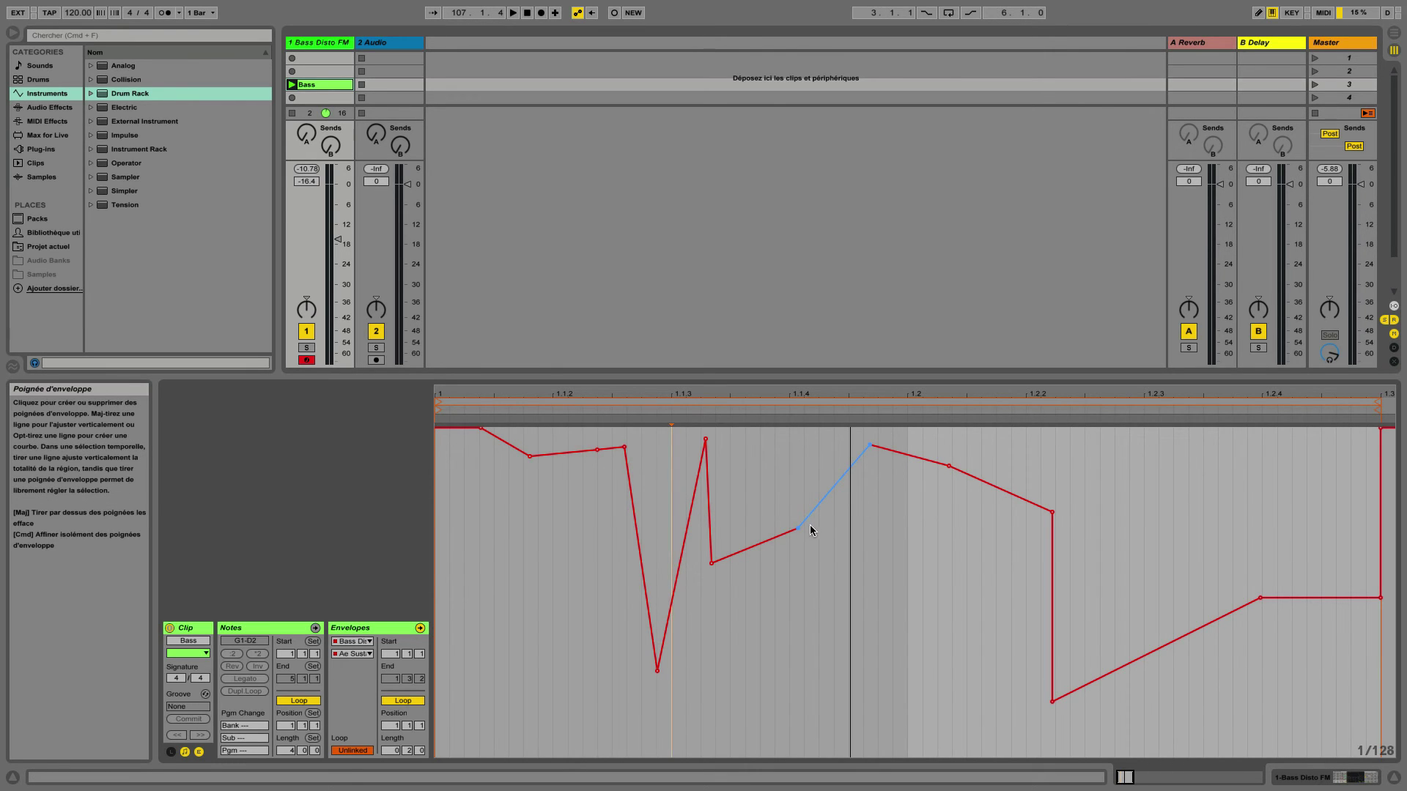
Try to move the breakpoint near 1.1.4 past its neighbours to between 1.2.3 and 1.2.4, erasing those it crosses, and undo the changes.
mouse_move(799, 529)
key("shift")
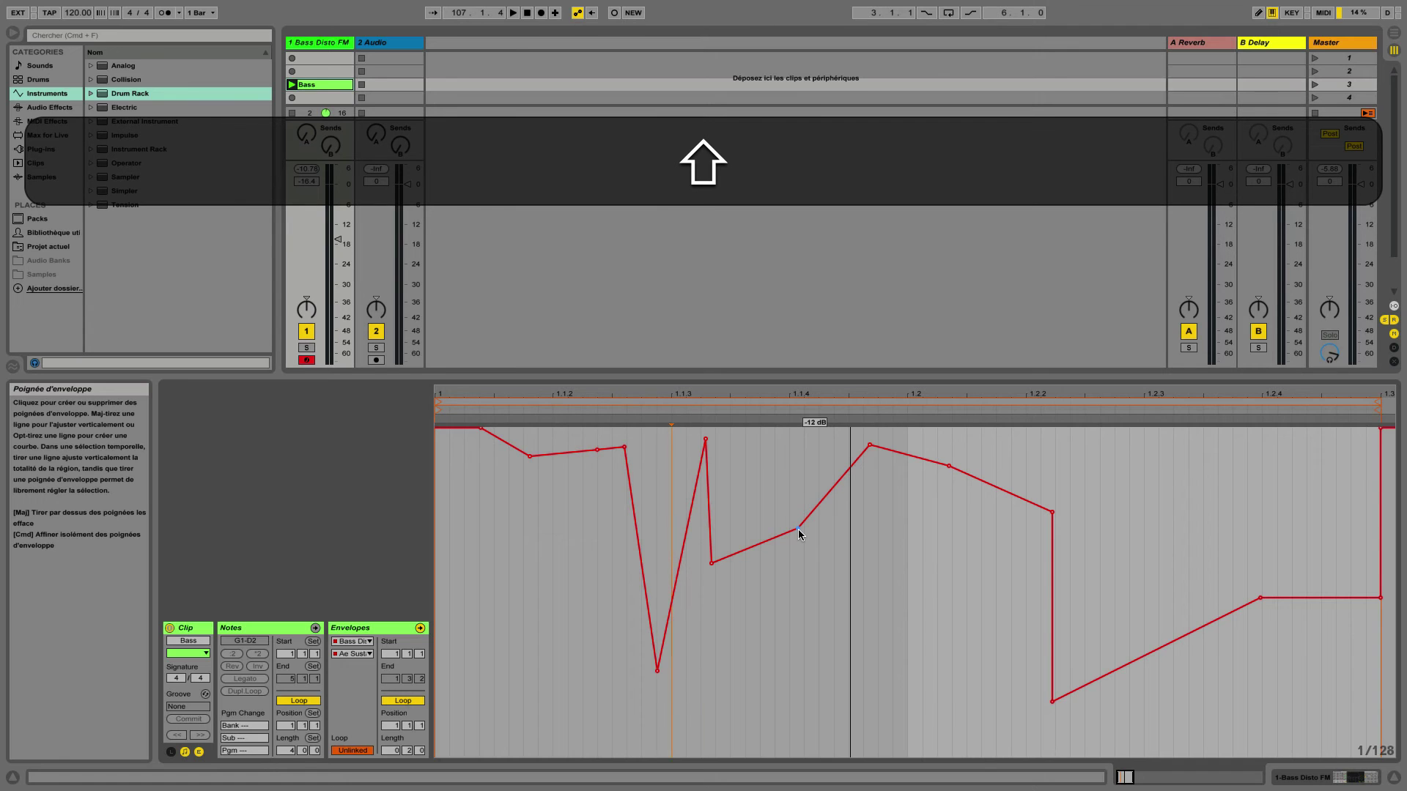
mouse_move(849, 526)
left_mouse_down()
mouse_move(1377, 565)
mouse_move(1319, 465)
mouse_move(768, 592)
mouse_move(823, 439)
mouse_move(1026, 518)
mouse_move(1033, 572)
mouse_move(835, 446)
mouse_move(915, 469)
mouse_move(1131, 718)
mouse_move(1110, 567)
mouse_move(1340, 586)
mouse_move(1106, 579)
mouse_move(769, 505)
mouse_move(604, 550)
mouse_move(513, 451)
mouse_move(572, 549)
mouse_move(791, 566)
mouse_move(1205, 559)
mouse_move(1181, 559)
left_mouse_up()
key("shift")
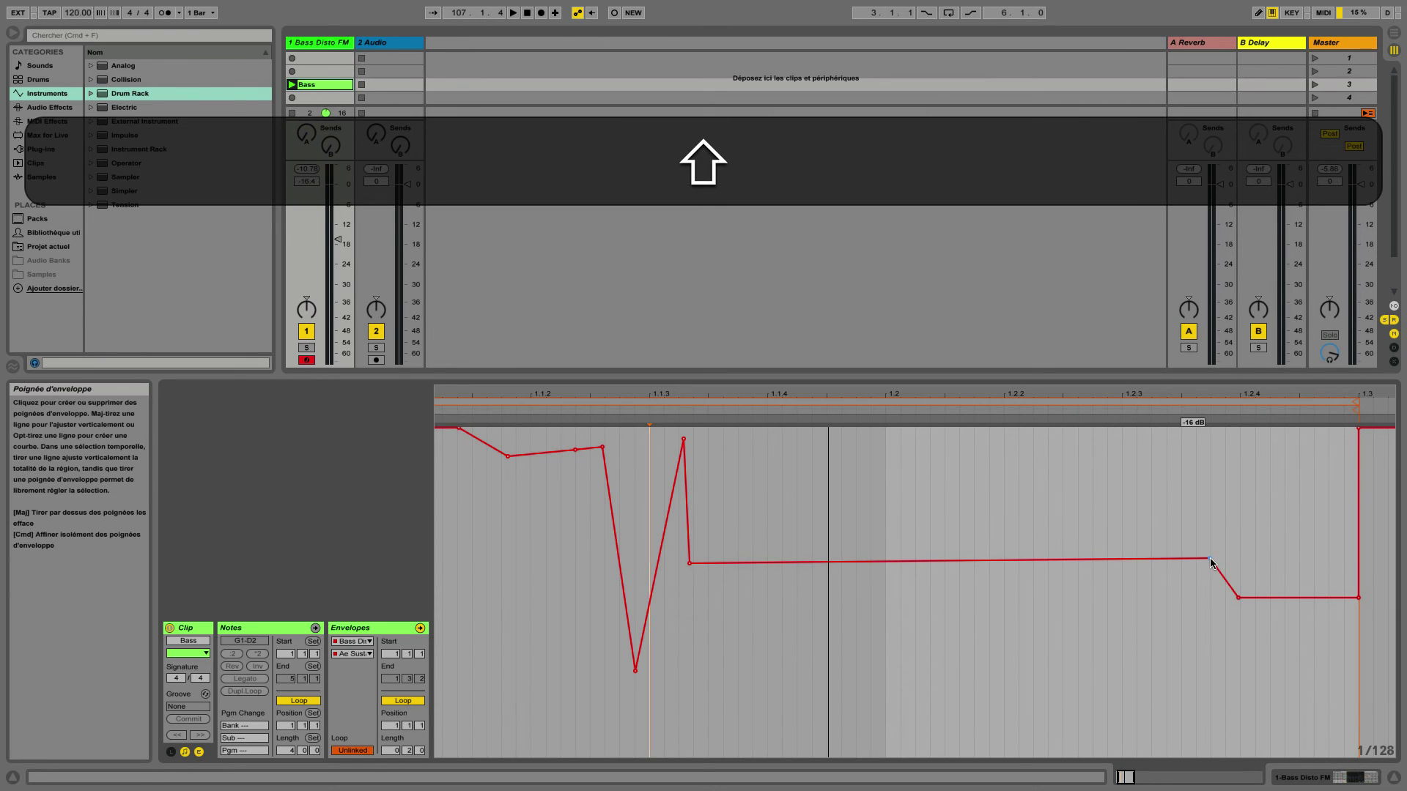
mouse_move(1197, 558)
left_mouse_down()
mouse_move(1216, 582)
mouse_move(942, 549)
mouse_move(942, 534)
mouse_move(830, 533)
mouse_move(1231, 562)
mouse_move(1176, 545)
left_mouse_up()
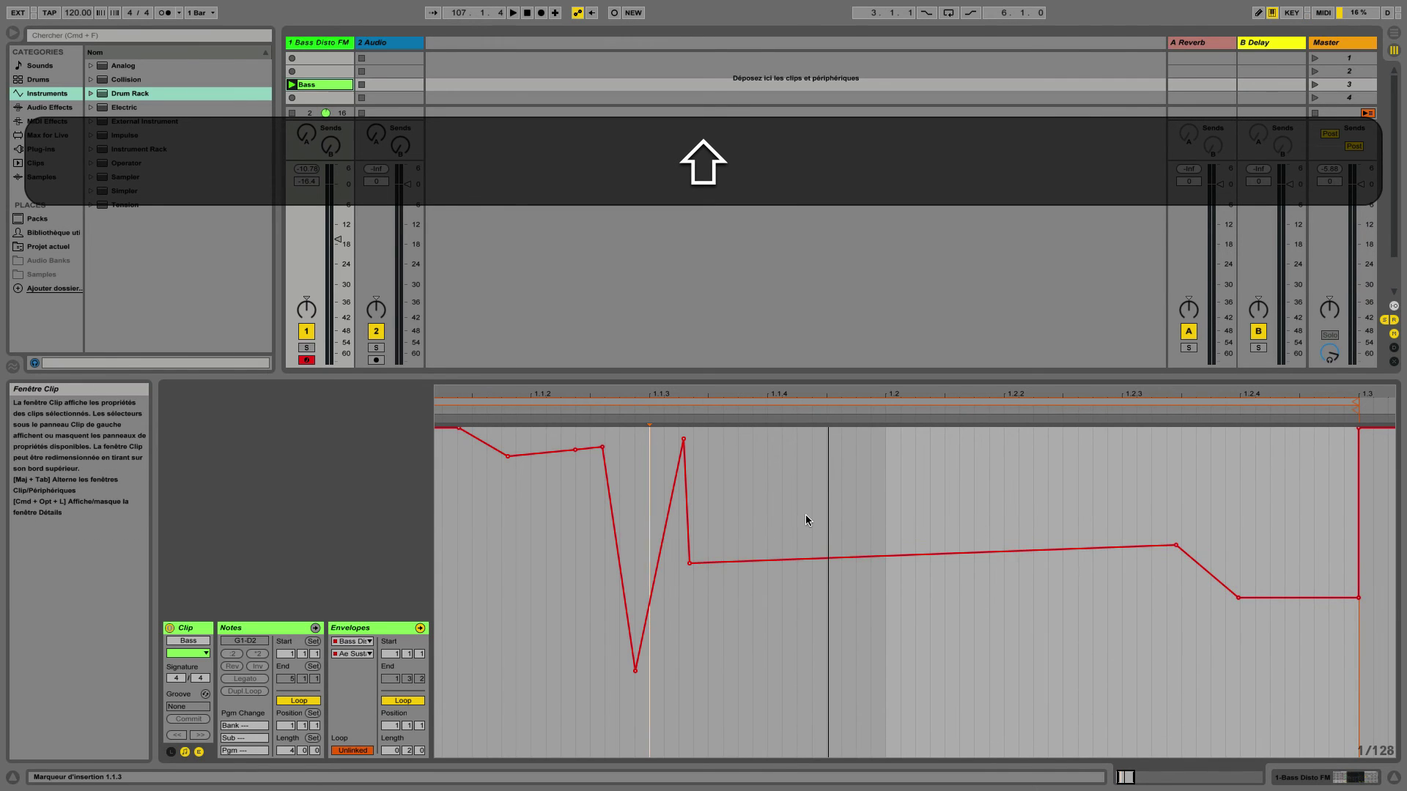
key("super+z")
key("super+z")
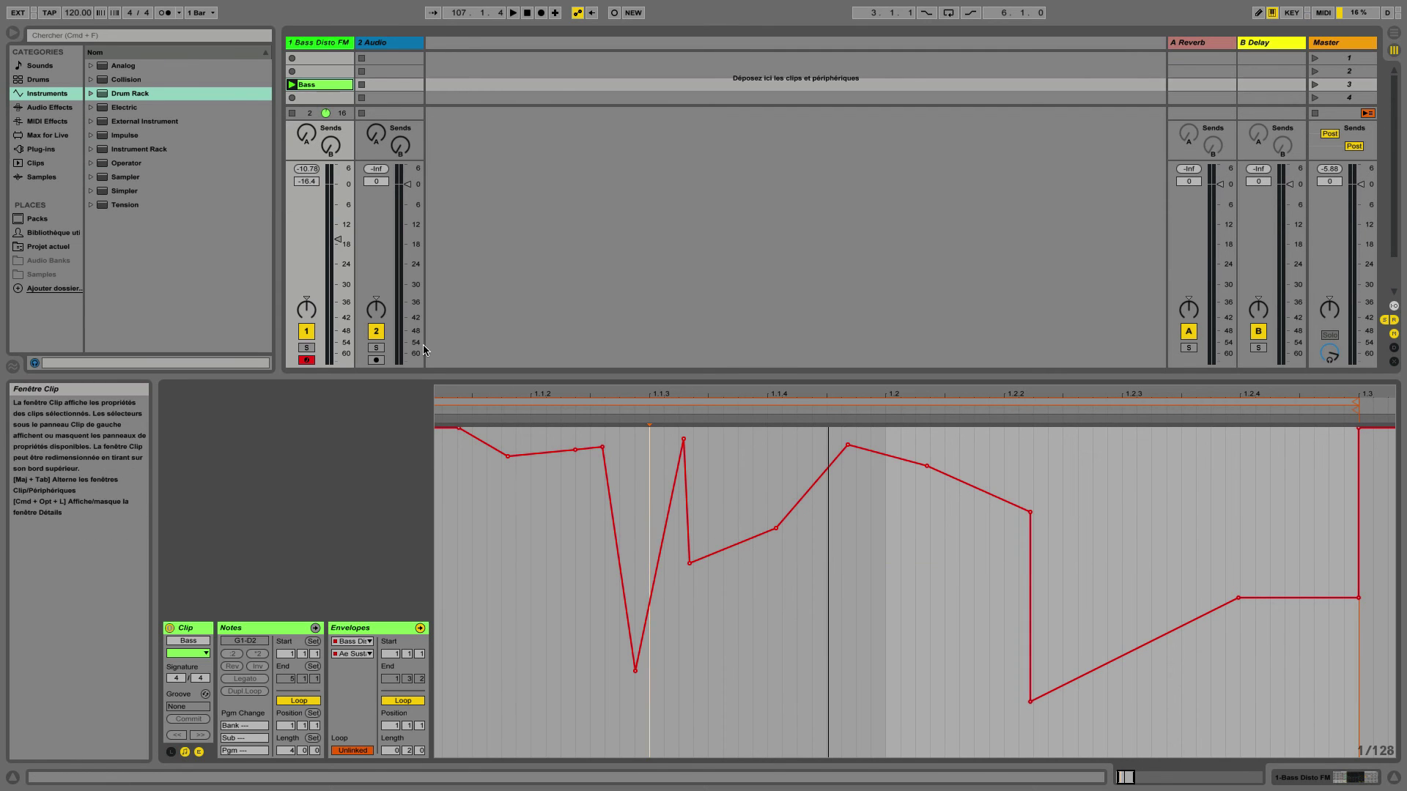
Play the Bass clip, raise the dip breakpoint before 1.1.3 and shift it directly below the preceding breakpoint, and stop playback.
left_click(292, 86)
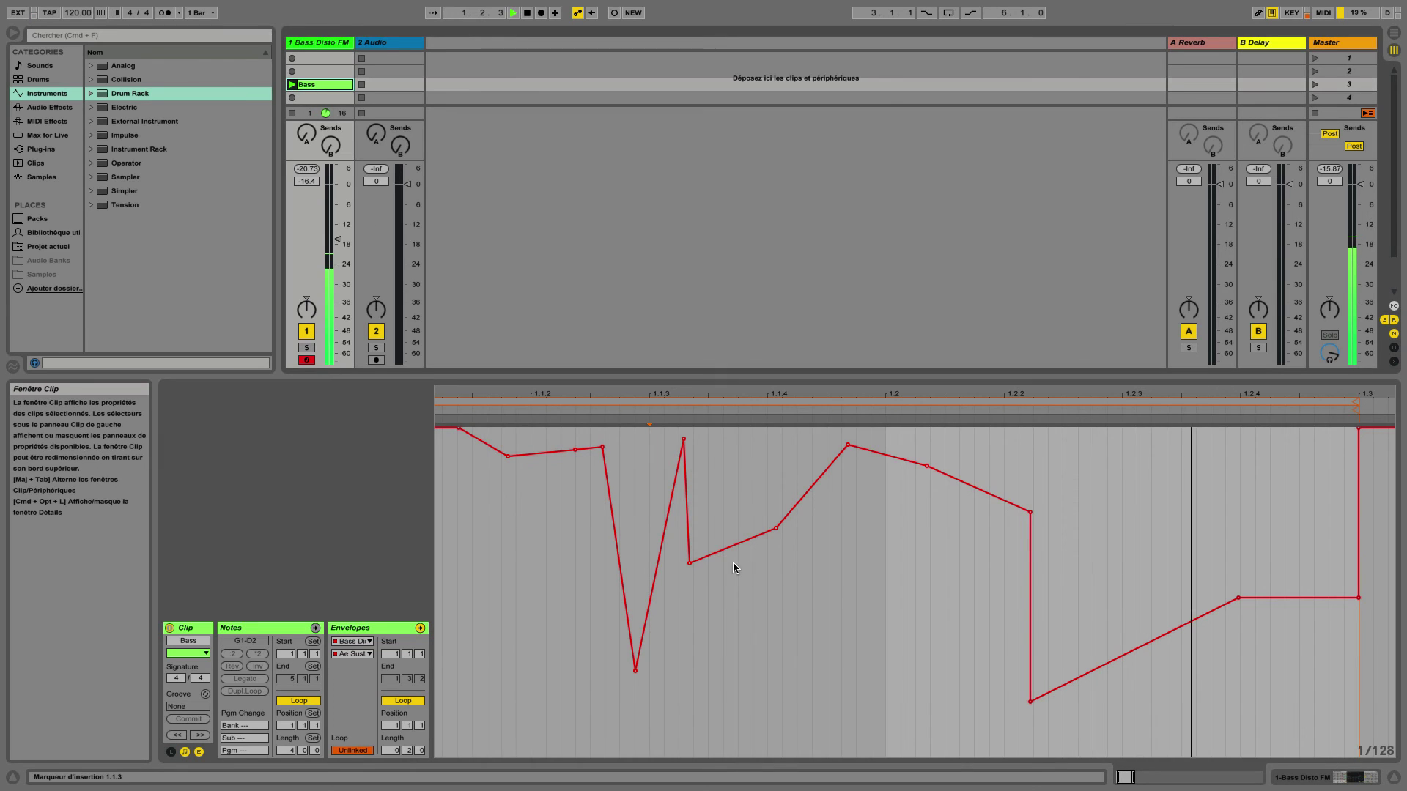
mouse_move(634, 671)
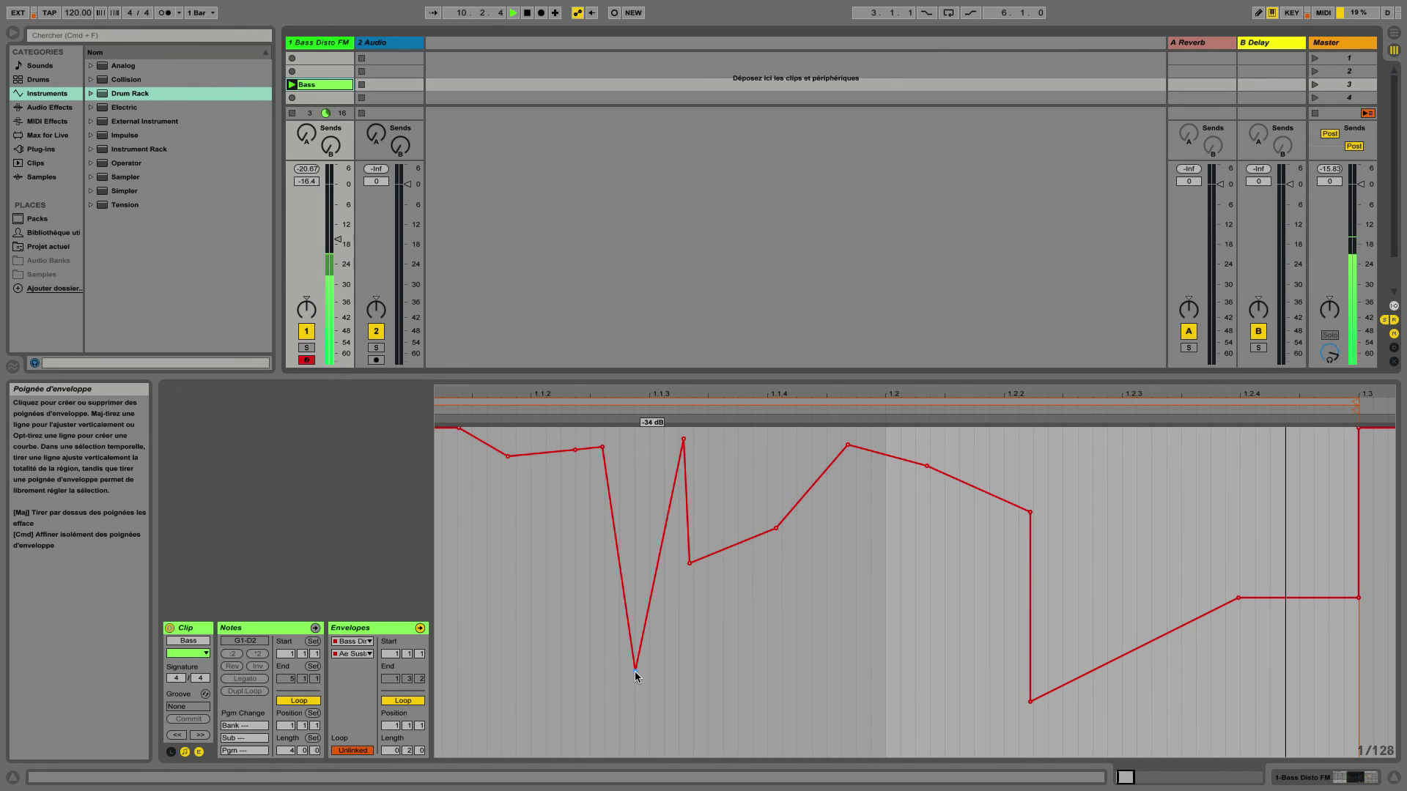
key("shift")
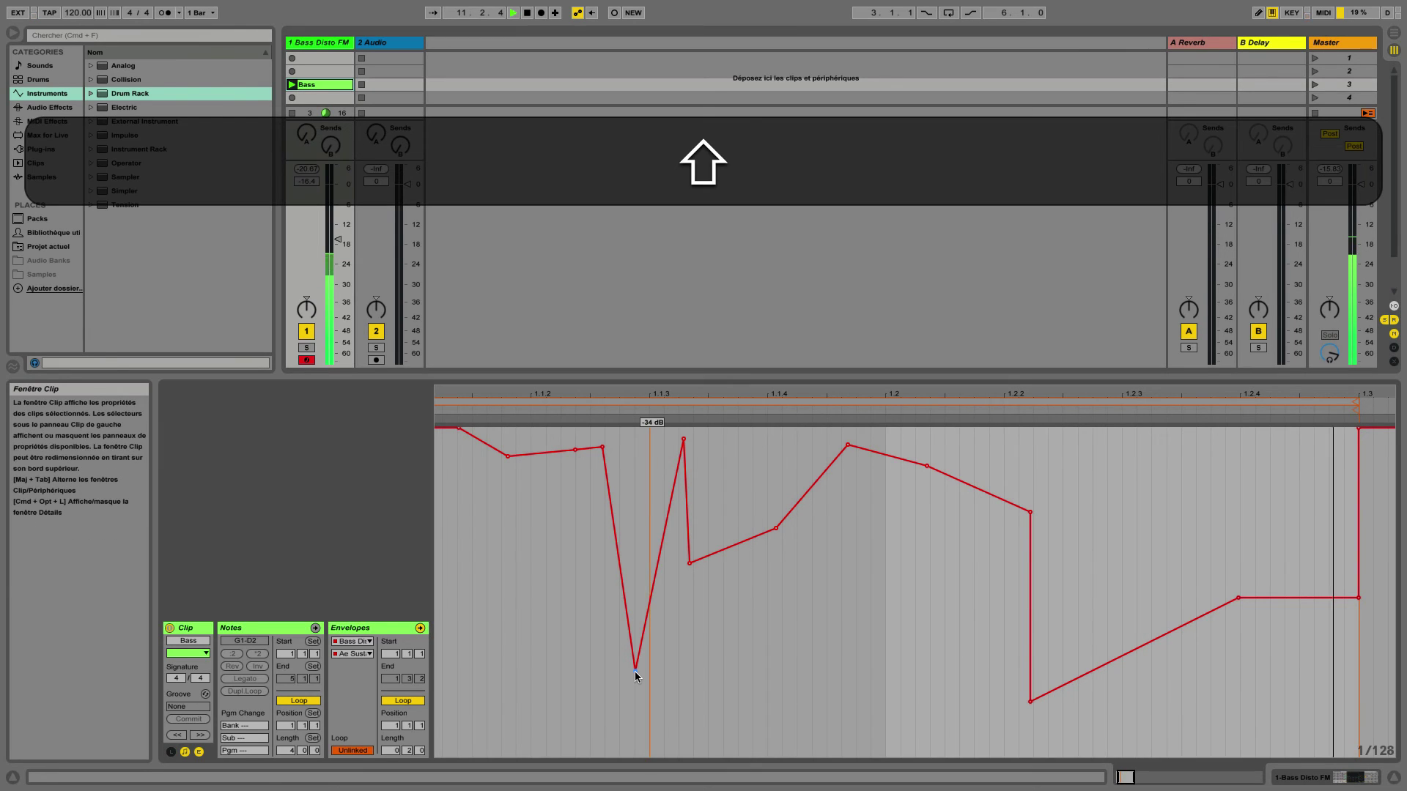
mouse_move(634, 671)
left_mouse_down()
mouse_move(944, 652)
mouse_move(1256, 666)
mouse_move(1353, 442)
mouse_move(1354, 740)
mouse_move(749, 542)
mouse_move(504, 546)
mouse_move(919, 465)
mouse_move(1036, 498)
mouse_move(1112, 475)
mouse_move(1140, 428)
mouse_move(565, 440)
mouse_move(565, 484)
mouse_move(589, 505)
mouse_move(540, 583)
mouse_move(440, 562)
mouse_move(630, 484)
mouse_move(1149, 509)
mouse_move(718, 528)
mouse_move(668, 549)
mouse_move(679, 564)
left_mouse_up()
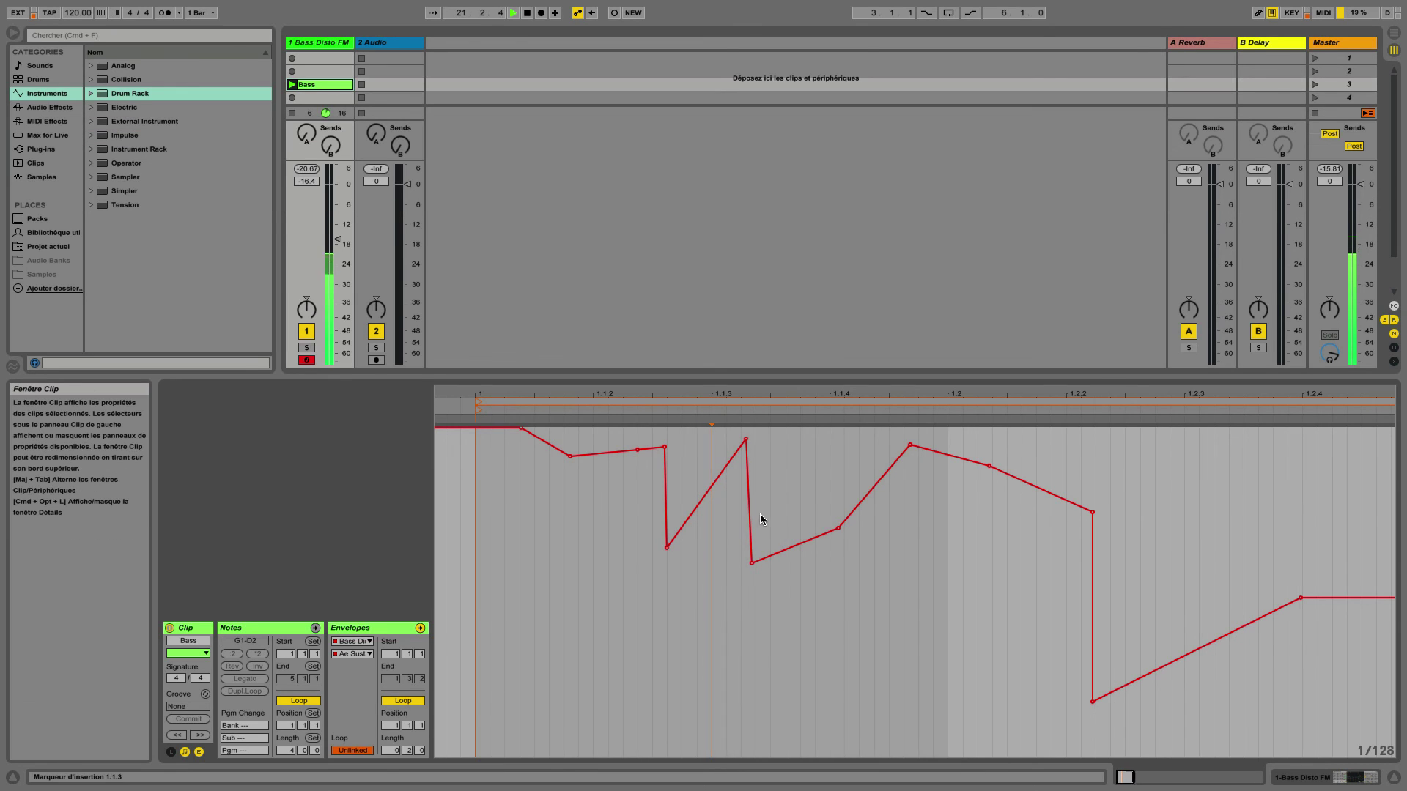
key("space")
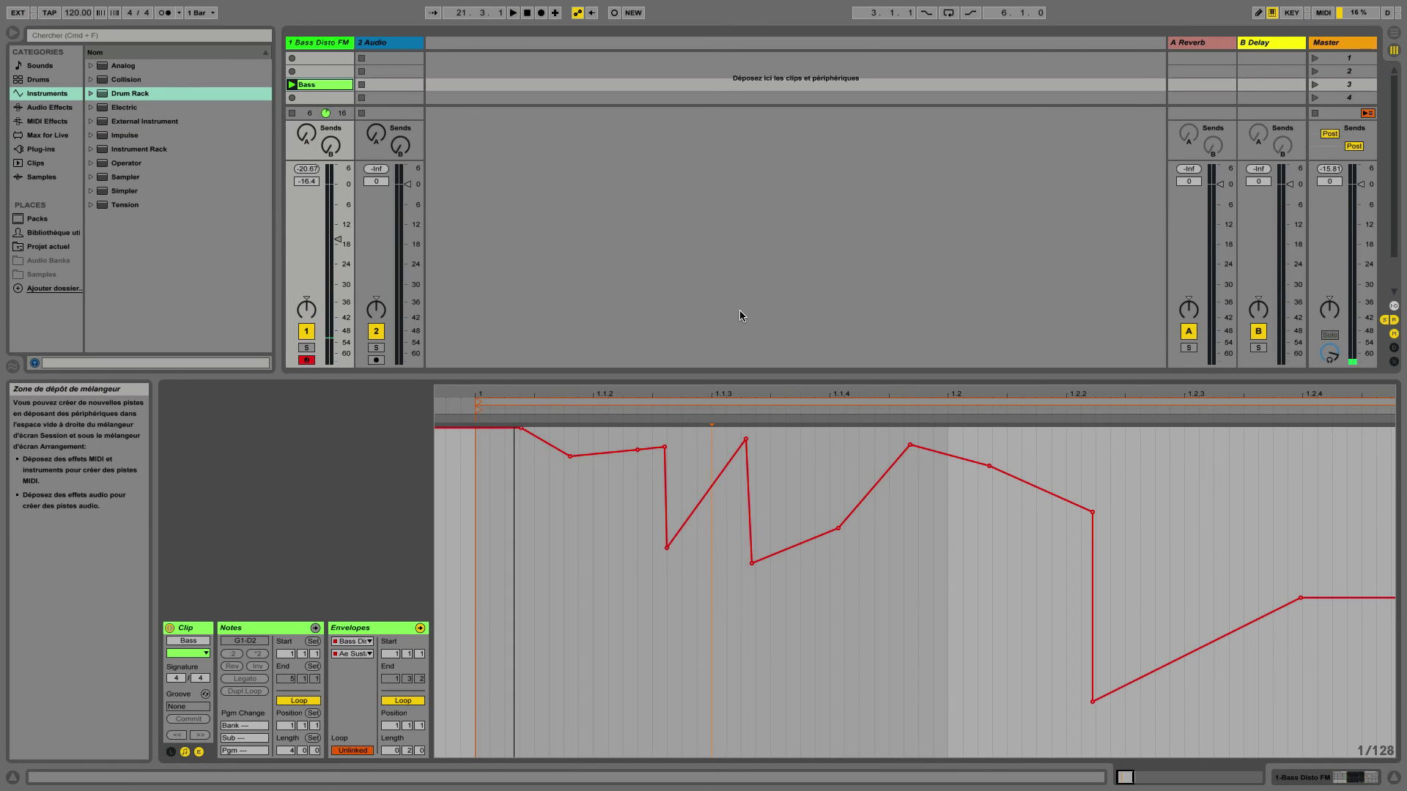